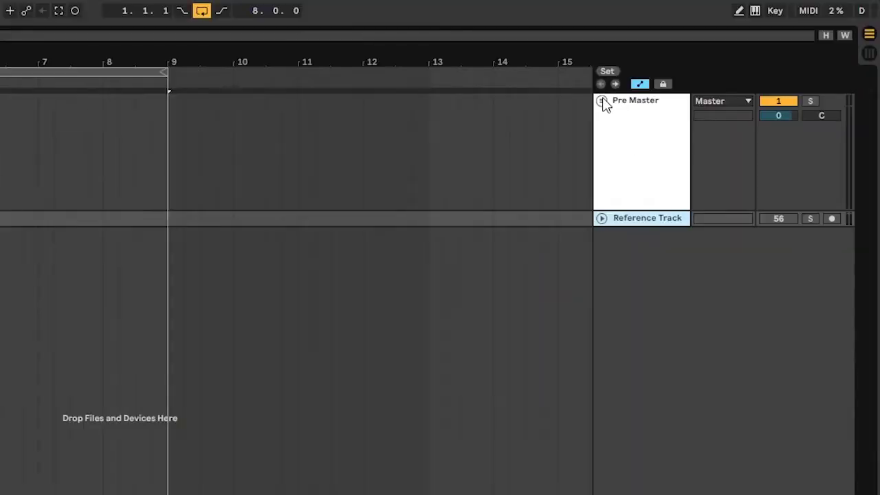
Expand the Pre Master and DRUMS groups and inspect the Glue Compressor and EQ Eight on the Kick 1 track.
left_click(334, 163)
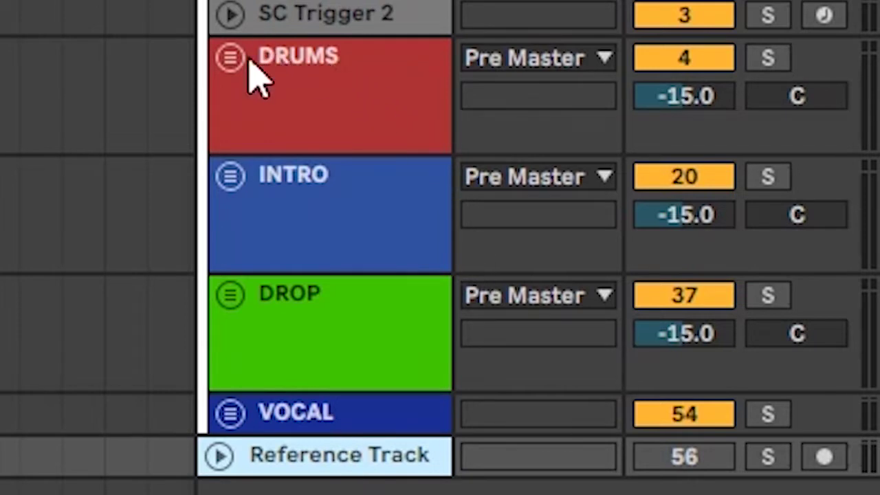
left_click(347, 131)
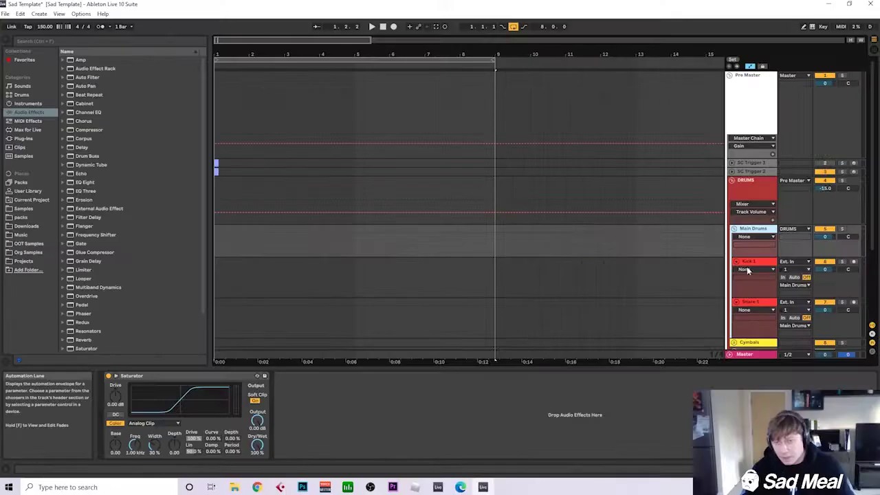
left_click(756, 262)
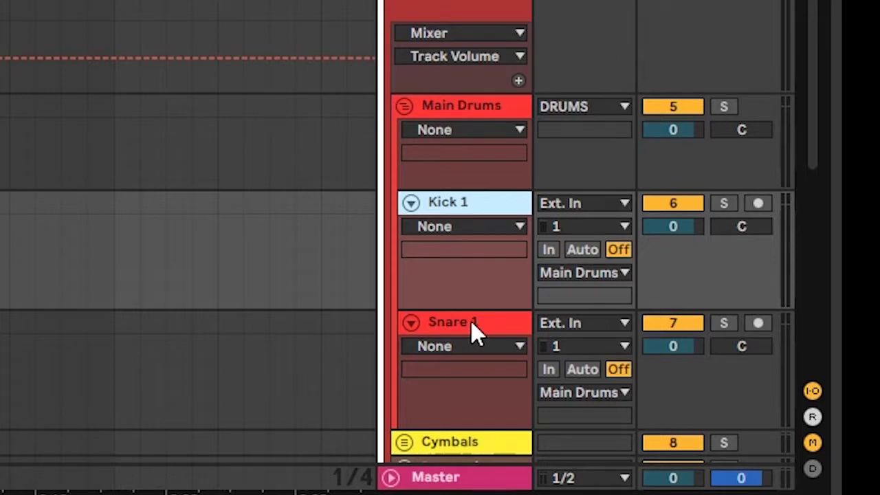
scroll(756, 305, "down", 1)
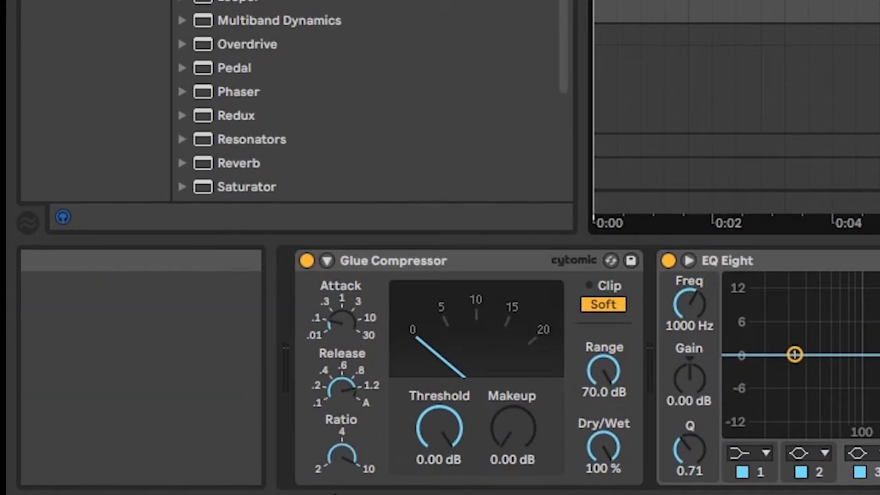
left_click(709, 262)
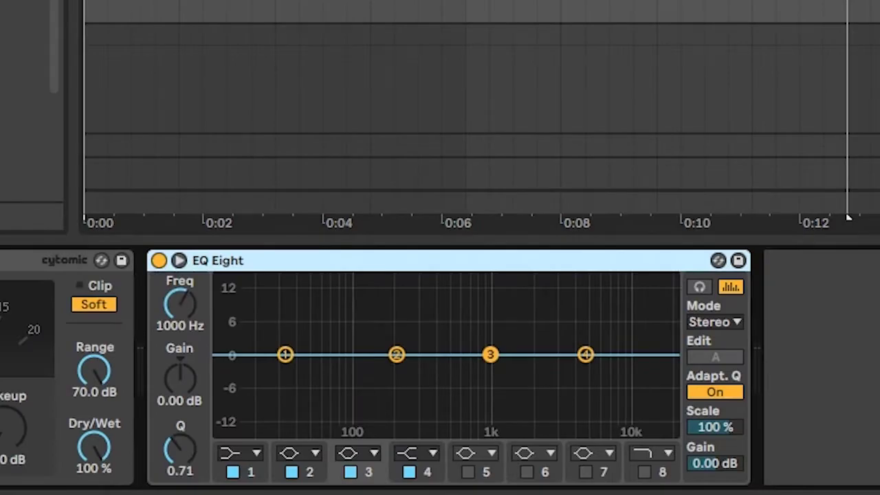
left_click(0, 266)
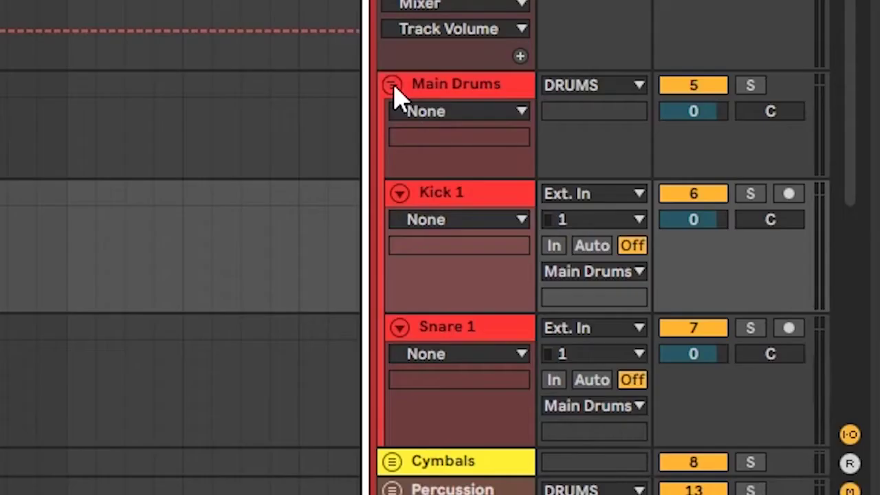
Collapse the Main Drums group and examine the EQ Eight and SC sidechain compressor on the Cymbals group.
left_click(392, 85)
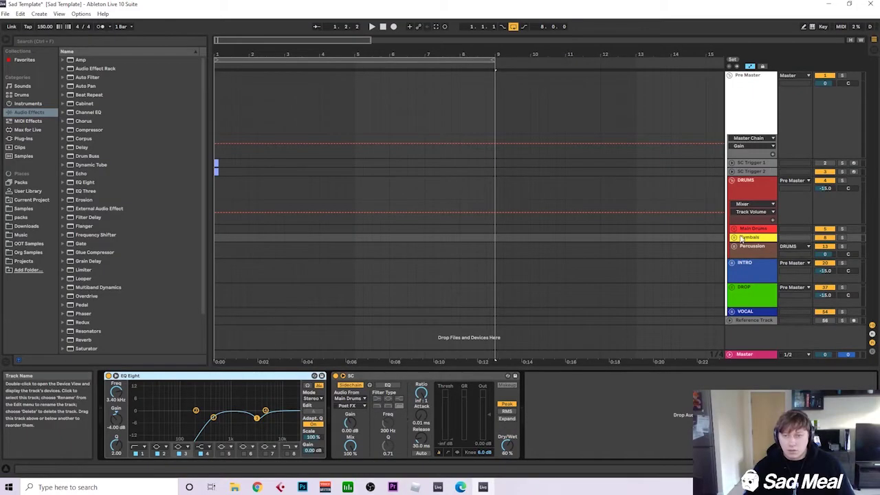
left_click(121, 273)
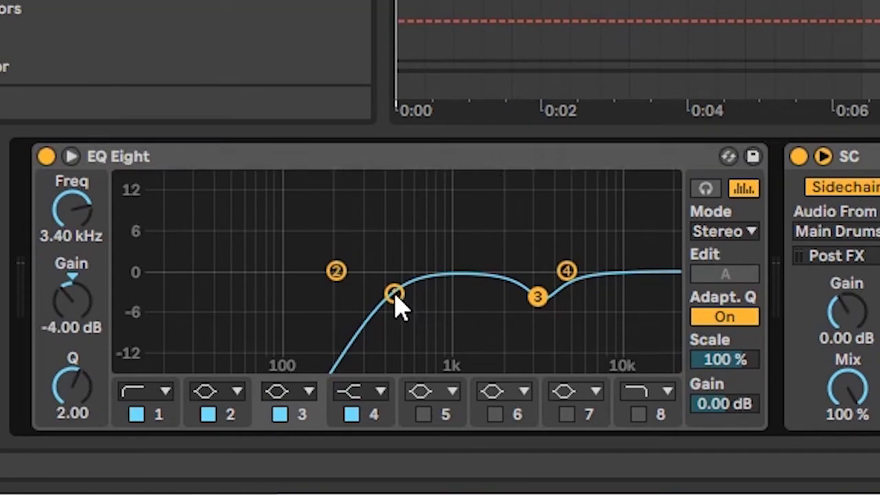
left_click(397, 300)
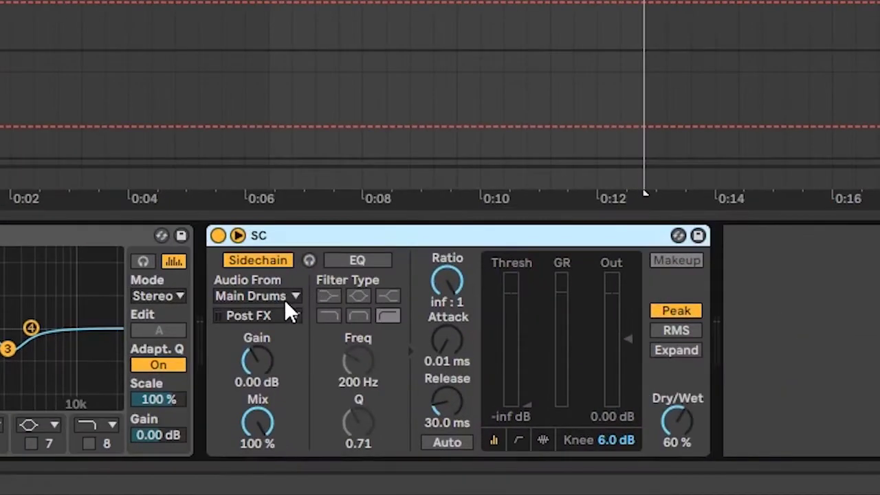
left_click(748, 230)
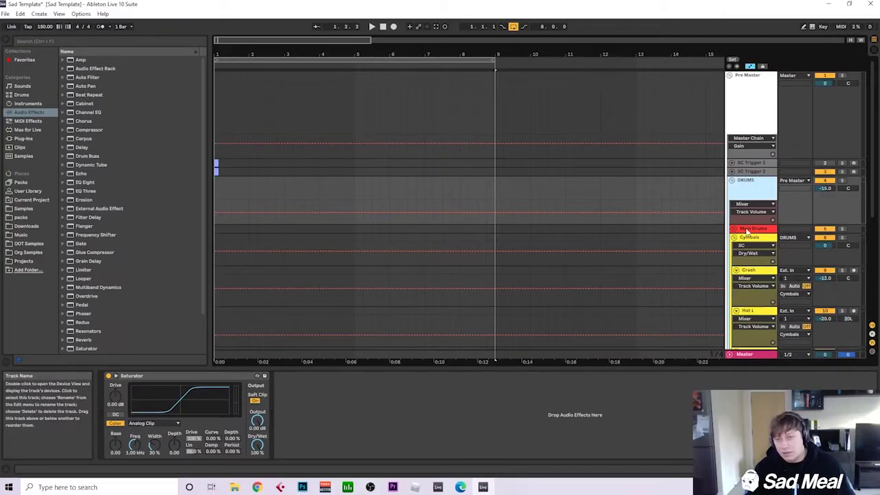
left_click(748, 237)
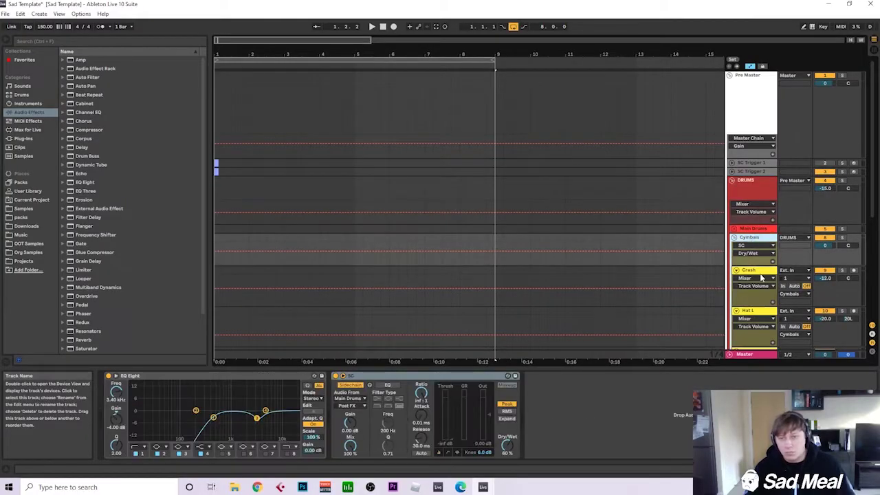
Examine the volume and panning of the Crash, Hat L, Hat R and Ride tracks in the Cymbals group.
left_click(760, 275)
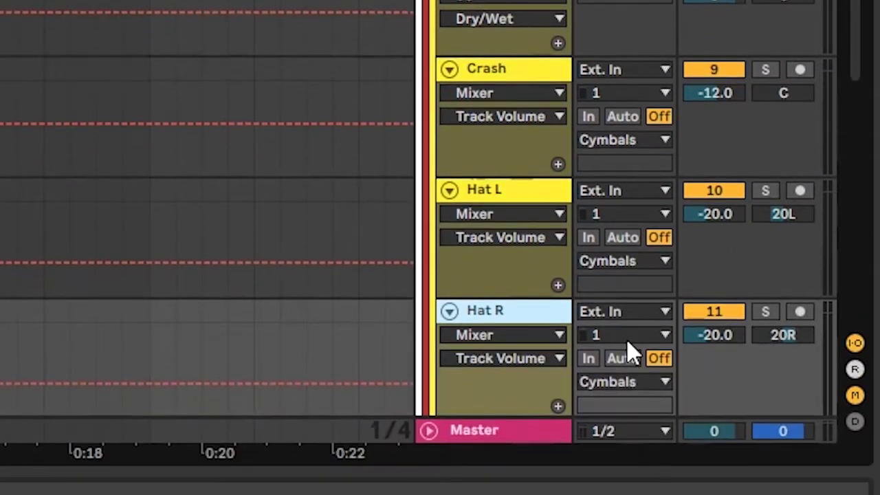
scroll(384, 273, "down", 1)
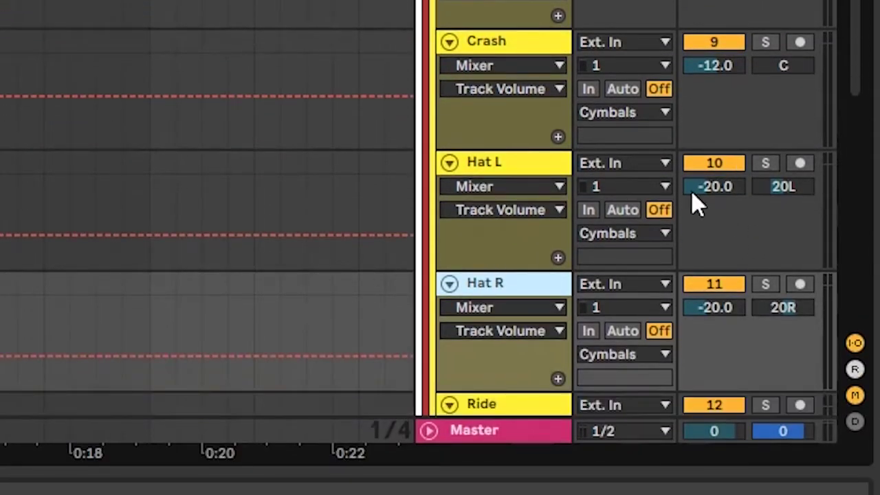
scroll(554, 334, "down", 1)
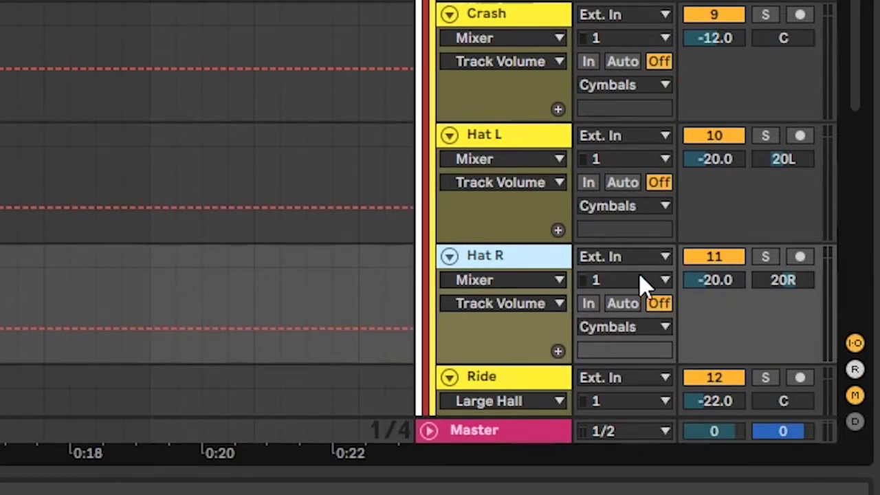
left_click(553, 376)
scroll(499, 275, "down", 4)
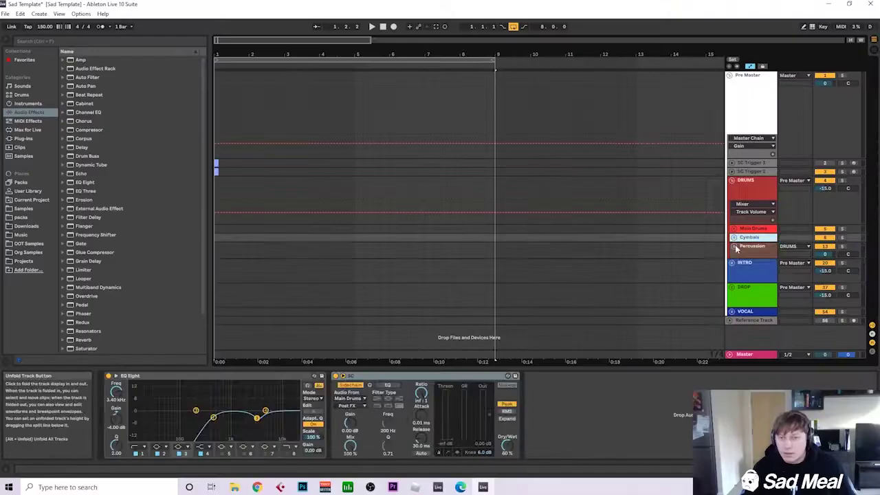
Expand the Percussion group and go through its Impact, Fill, Loop and Clap Rack tracks.
left_click(734, 246)
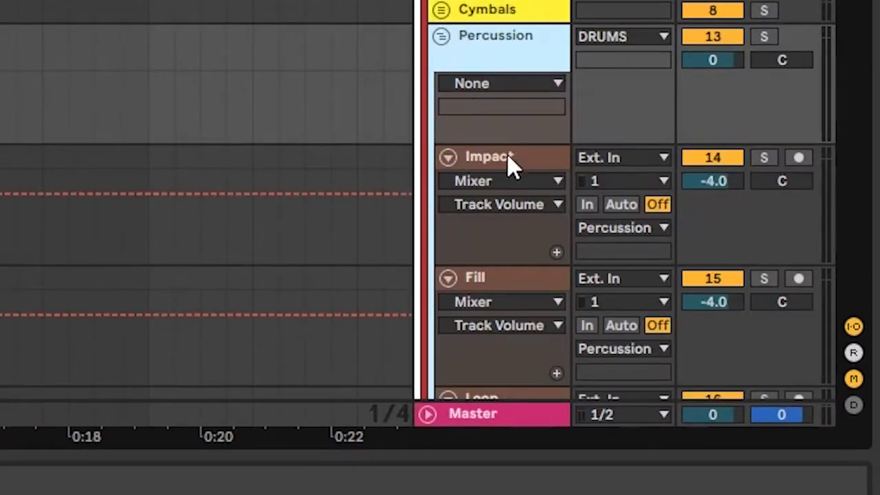
left_click(508, 162)
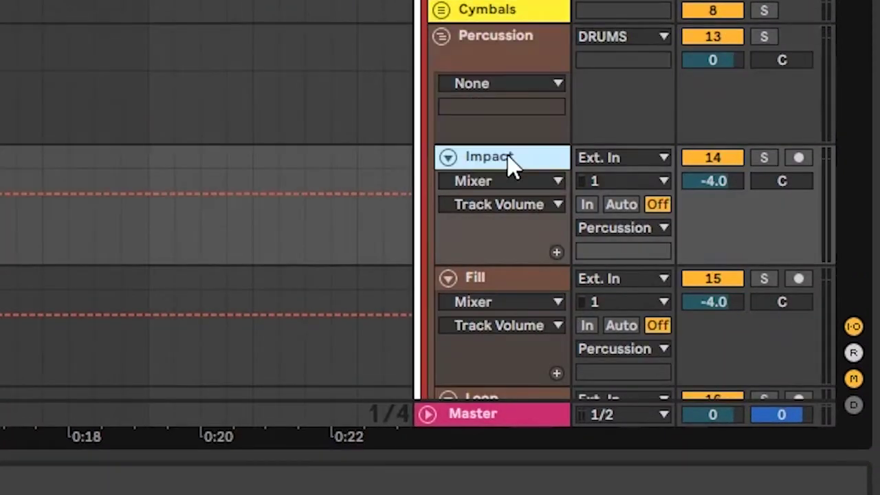
scroll(511, 161, "down", 3)
left_click(492, 168)
scroll(487, 216, "down", 3)
left_click(505, 240)
scroll(505, 242, "down", 1)
scroll(507, 226, "up", 1)
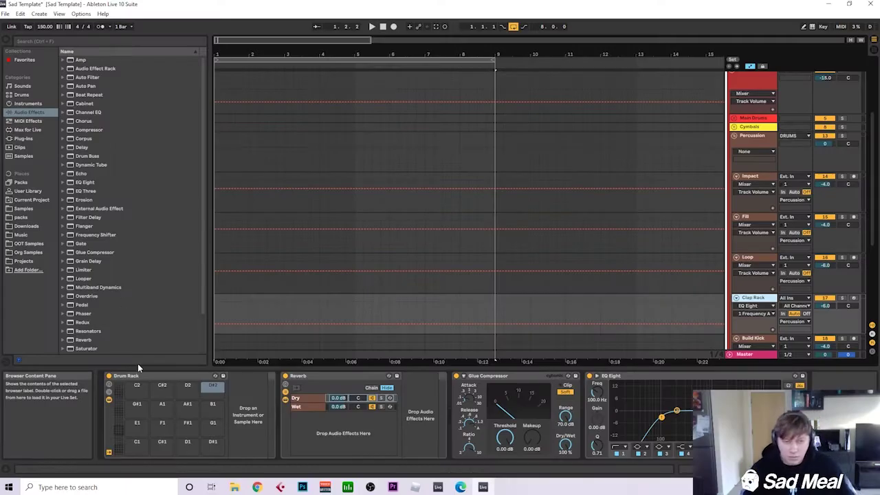
Inspect the Clap Rack's Drum Rack and Reverb chains, and set the Wet chain's volume to -36 dB.
left_click(150, 375)
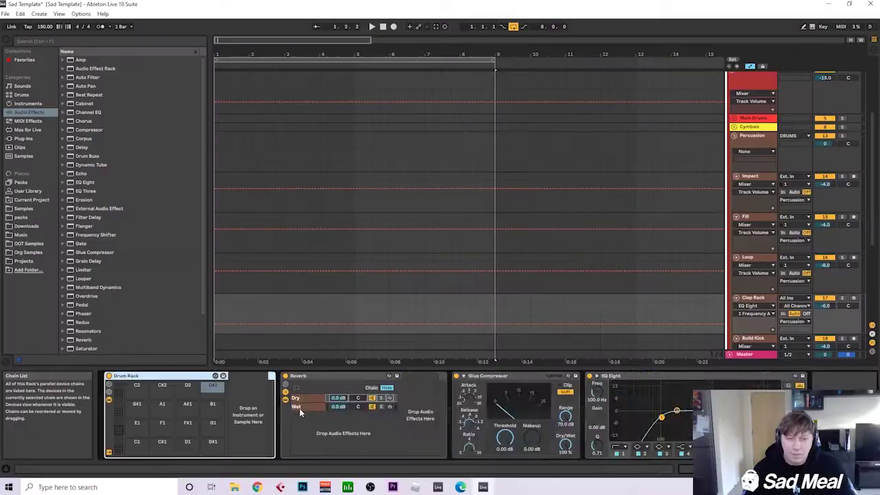
left_click(307, 404)
left_click(307, 394)
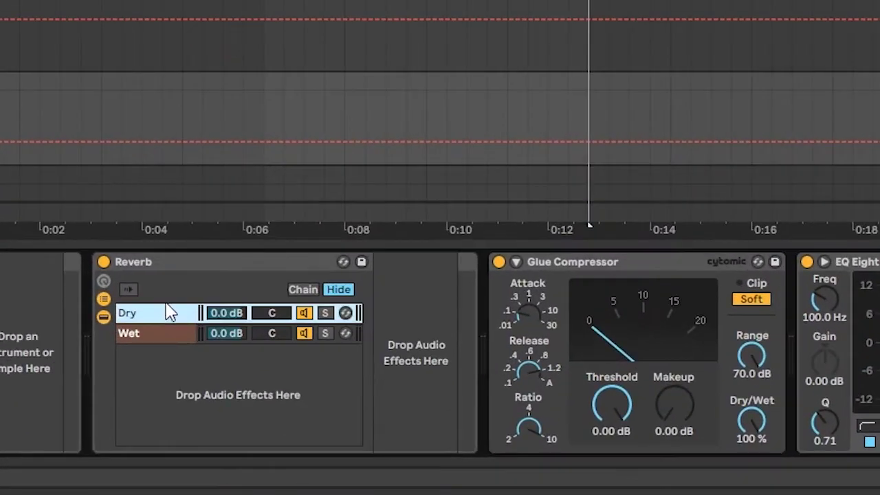
left_click(157, 340)
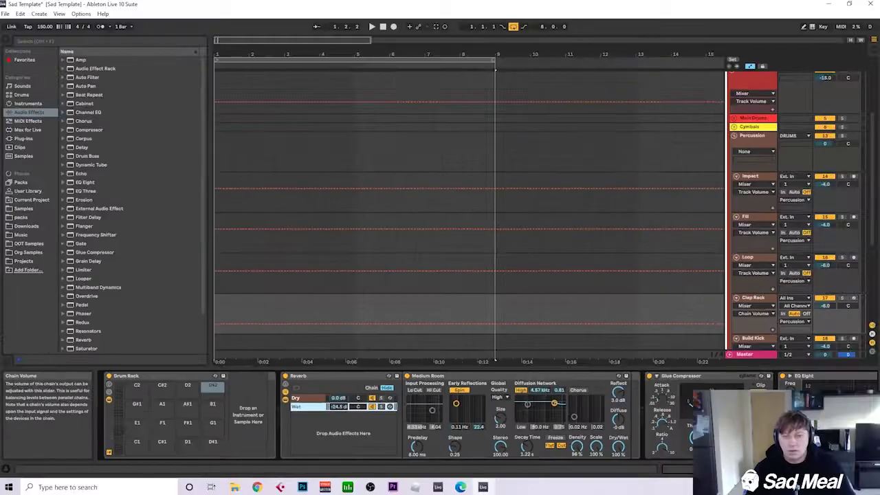
type("-36")
key("Return")
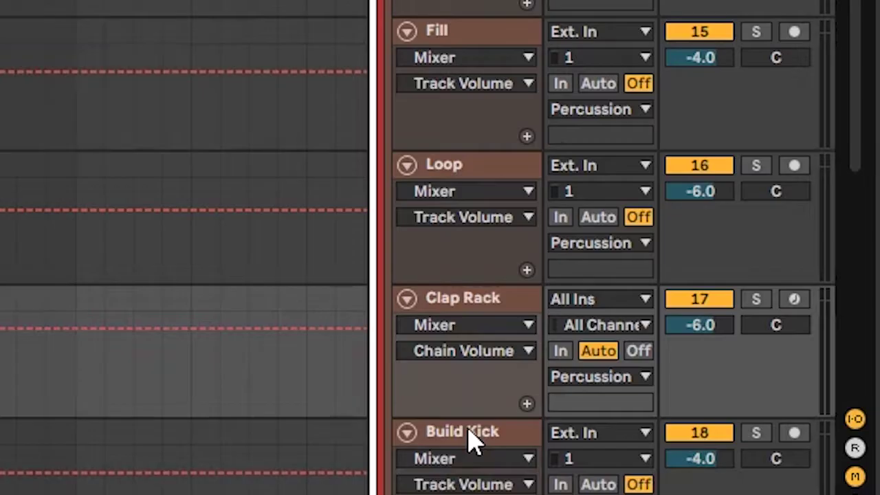
Select Build Kick and the track below it, and examine the Frequency Shifter's fine frequency control.
left_click(758, 340)
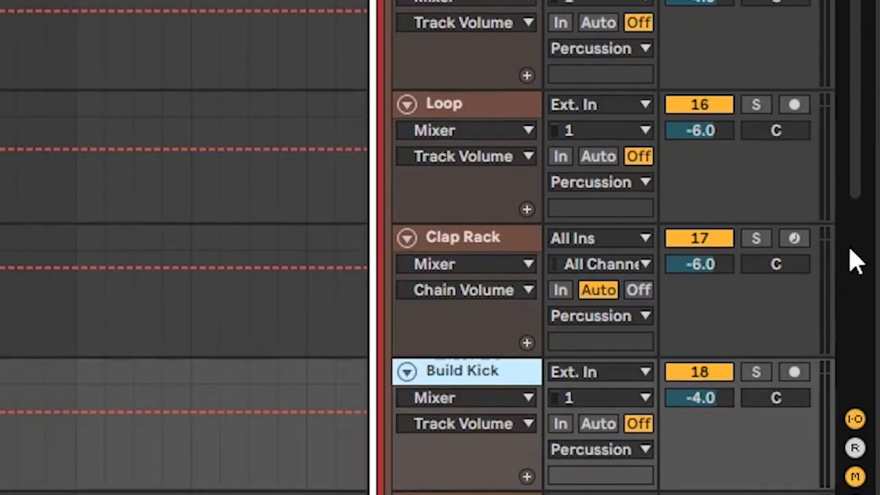
key("Down")
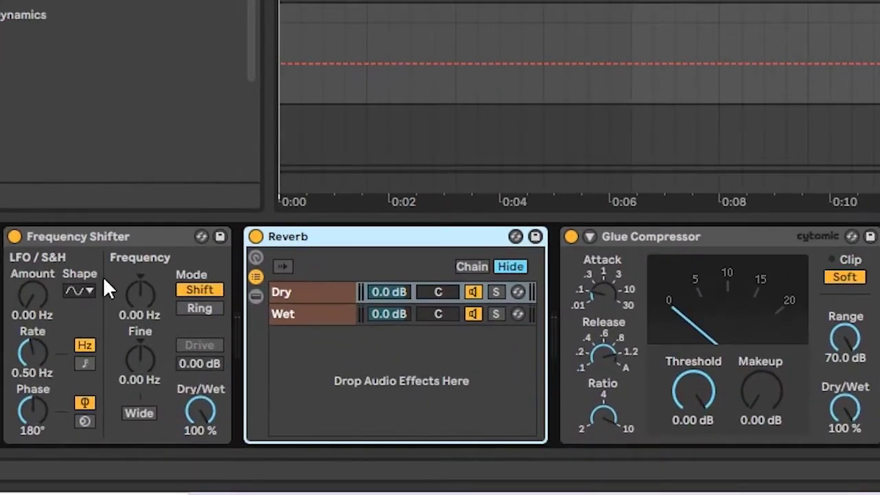
left_click(143, 375)
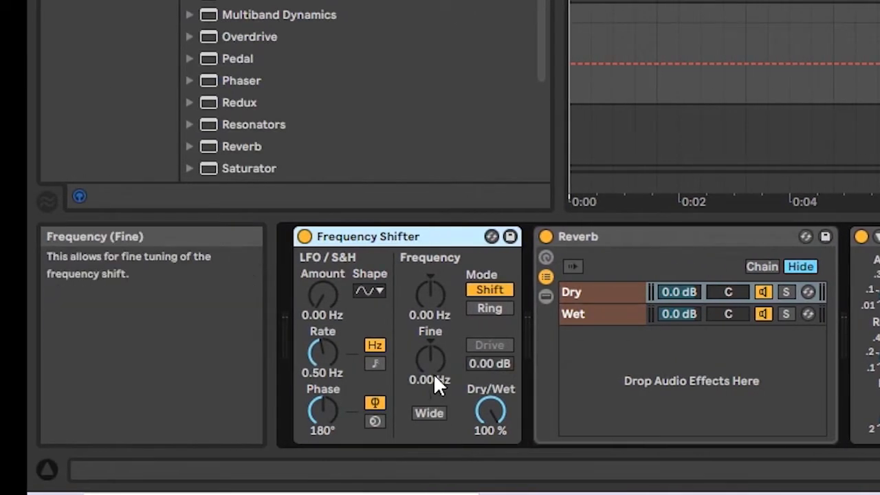
left_click(145, 378)
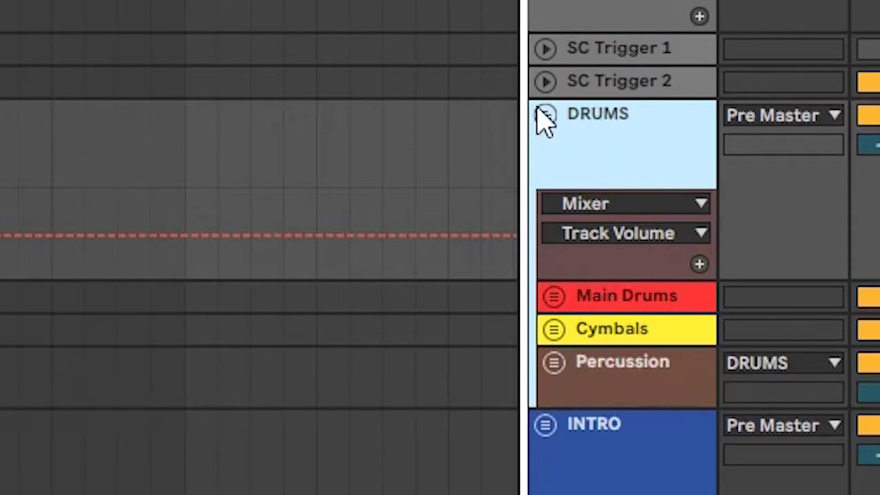
Collapse the DRUMS group and inspect the INTRO group's Saturator and bands 2 and 3 of its EQ Eight.
left_click(542, 113)
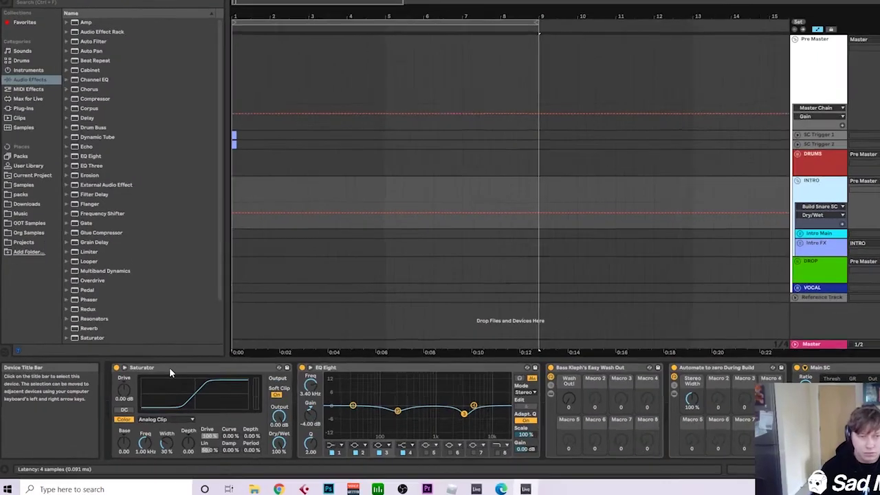
left_click(157, 375)
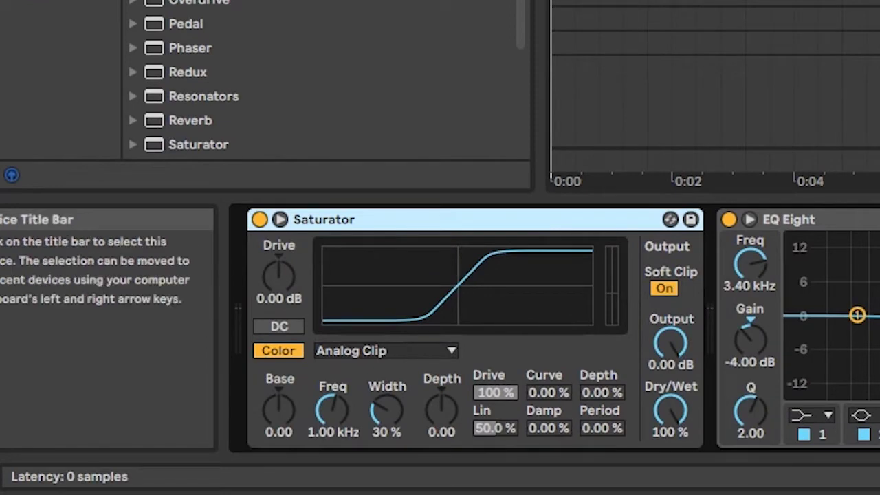
left_click(825, 219)
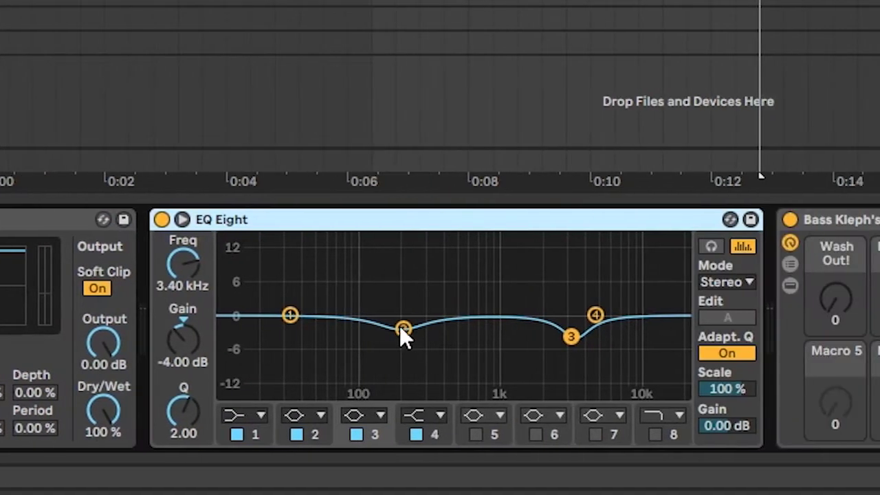
left_click(403, 328)
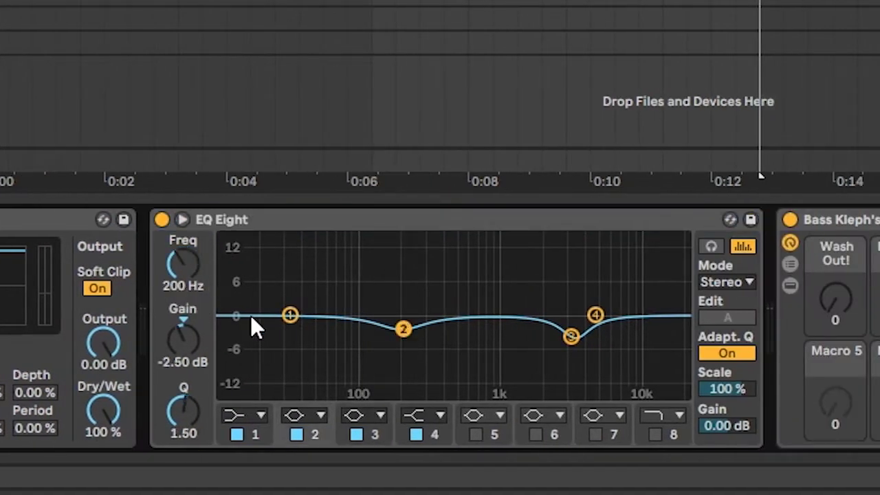
left_click(571, 335)
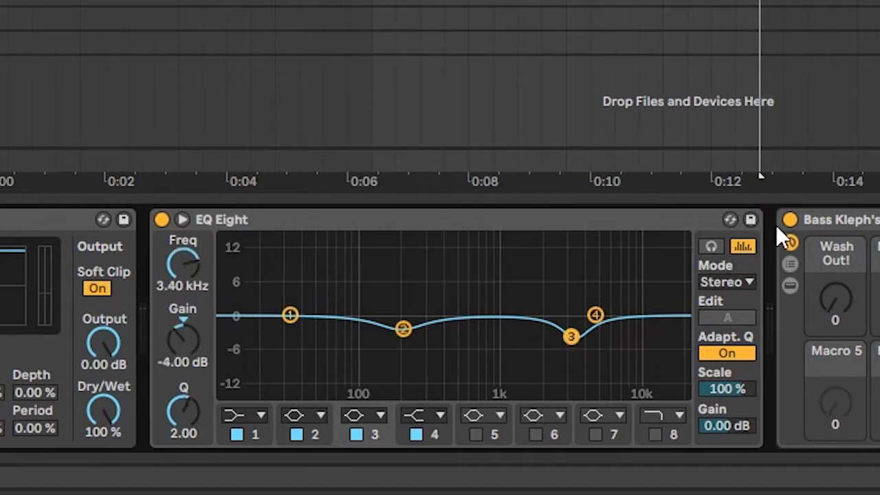
Inspect the INTRO group's Easy Wash Out and Automate to zero During Build racks, revealing and hiding the latter's Utility device.
left_click(856, 220)
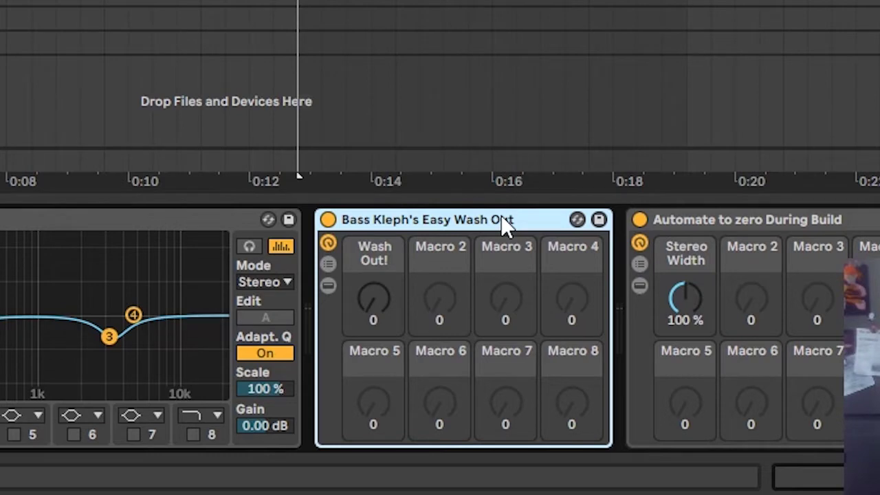
left_click(790, 220)
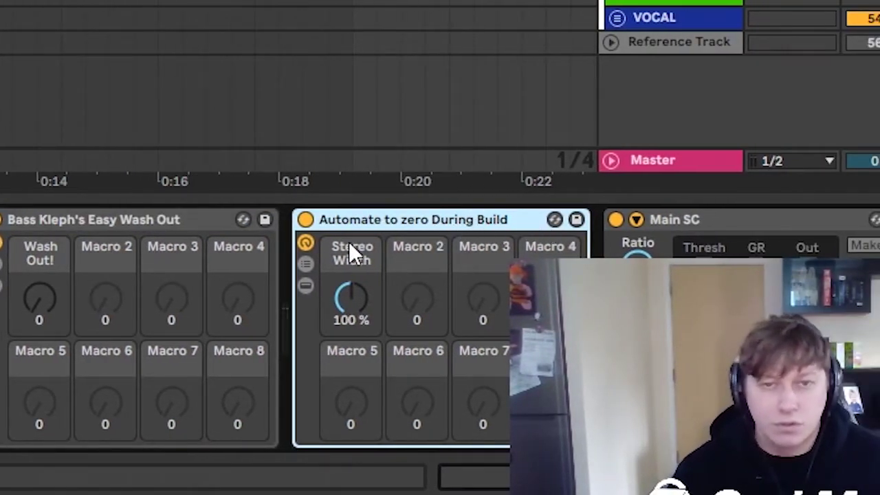
left_click(306, 285)
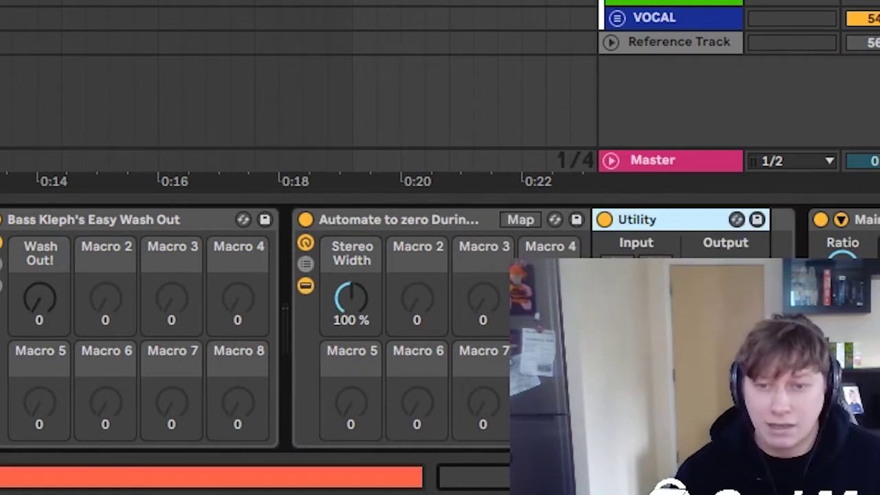
left_click(306, 284)
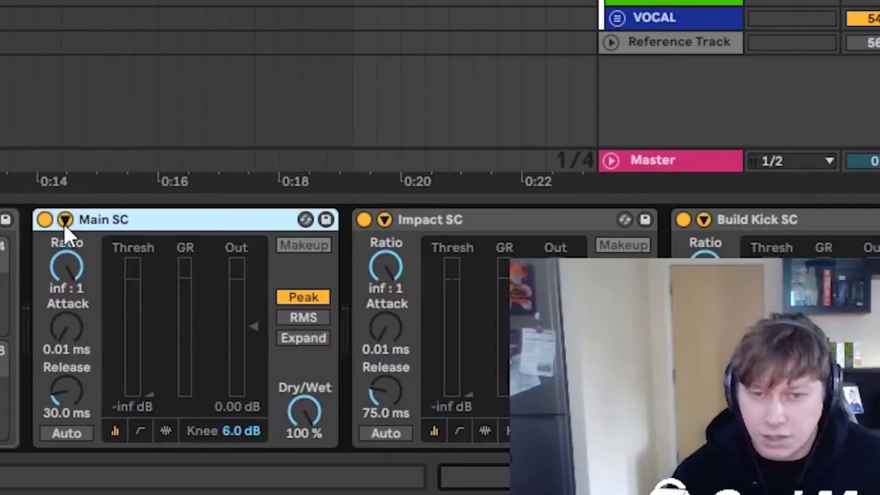
Reveal and hide the sidechain settings of the INTRO group's Main SC and Impact SC compressors, and inspect the Build Kick SC compressor.
left_click(65, 220)
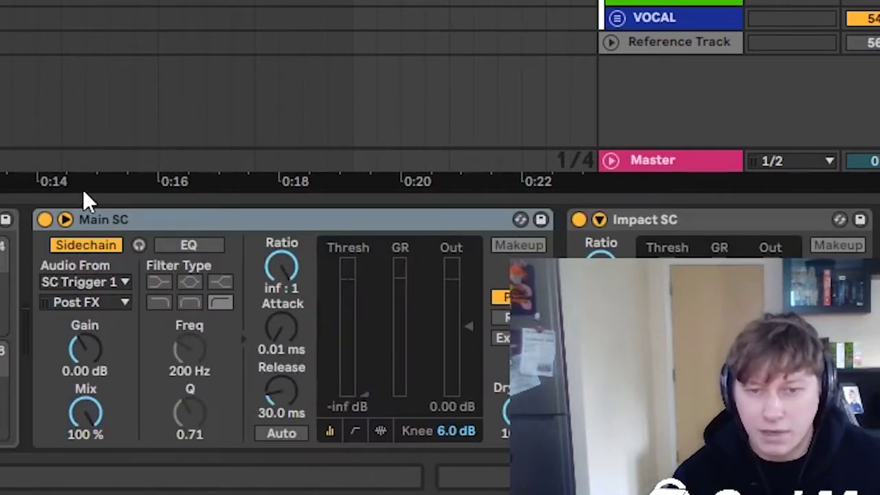
left_click(65, 219)
left_click(384, 219)
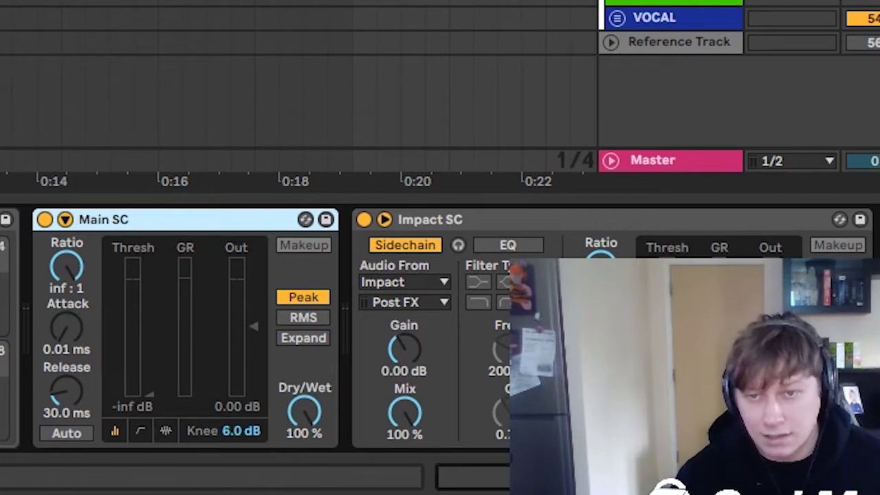
left_click(384, 219)
left_click(812, 222)
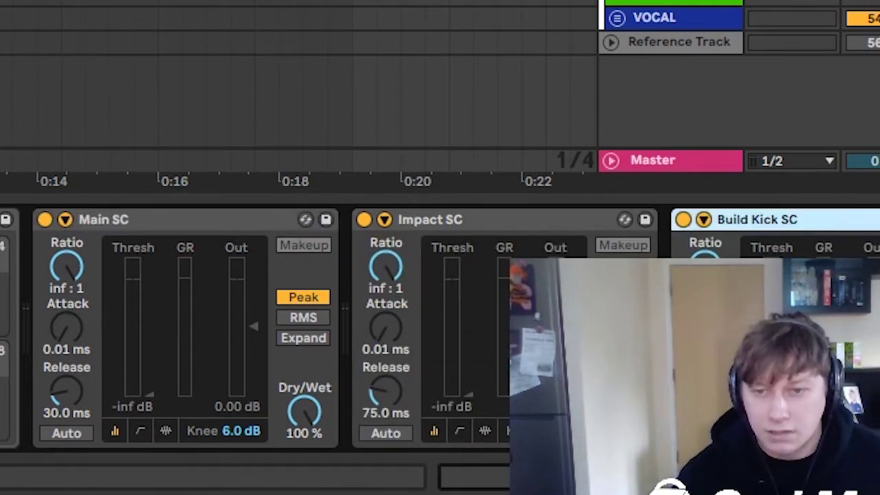
scroll(673, 220, "right", 5)
left_click(673, 219)
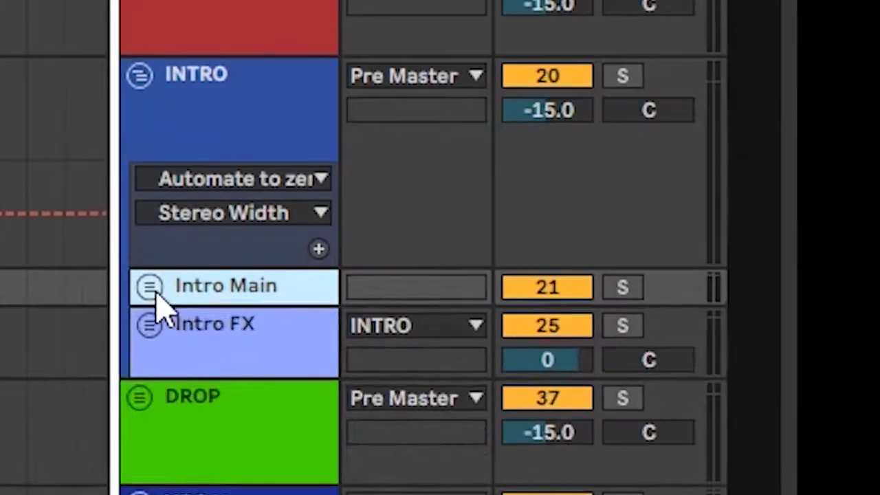
Expand the Intro Main group and inspect the Serum instrument on its Synth 1 track.
left_click(645, 259)
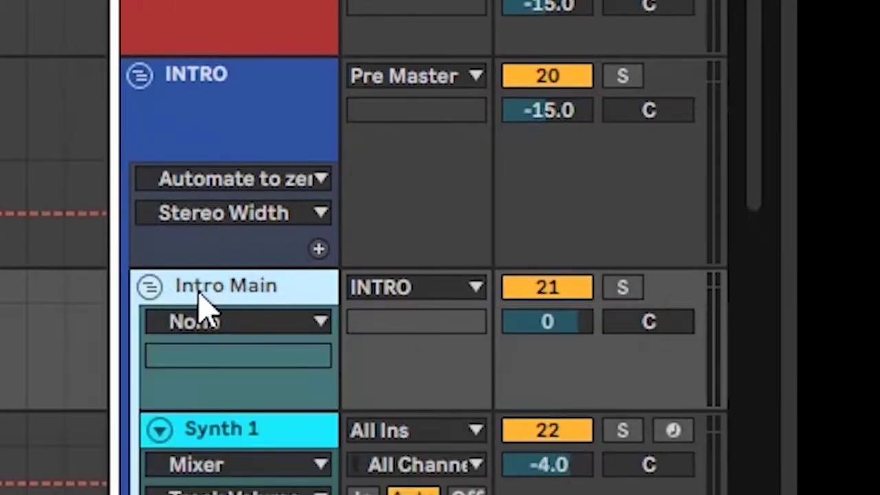
left_click(0, 450)
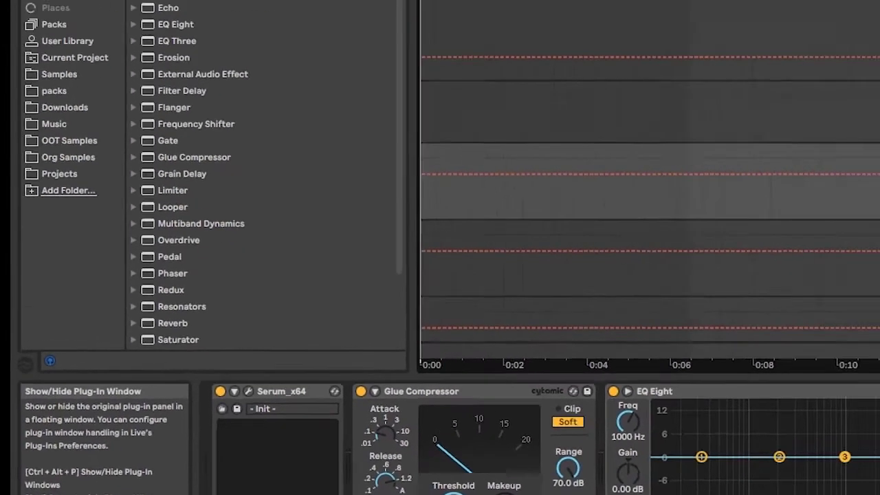
left_click(123, 376)
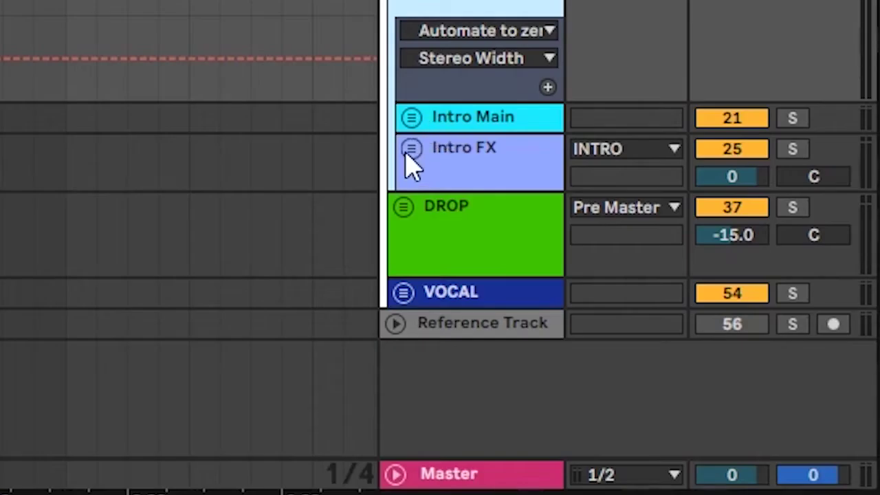
Expand the Intro FX group and go through its Atmos, Foley and Noise up tracks.
left_click(407, 155)
left_click(470, 179)
scroll(470, 207, "down", 3)
left_click(467, 227)
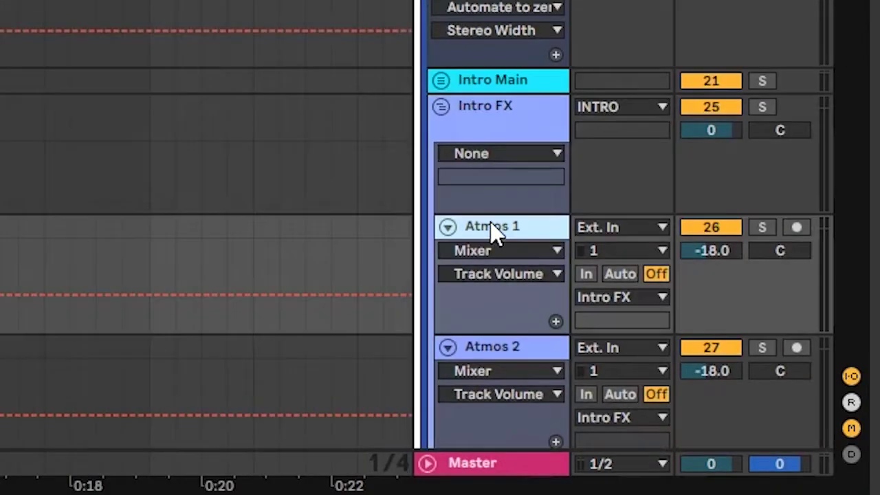
scroll(489, 206, "down", 4)
left_click(540, 220)
scroll(618, 241, "down", 3)
key("Down")
key("Down")
scroll(462, 268, "down", 3)
left_click(481, 307)
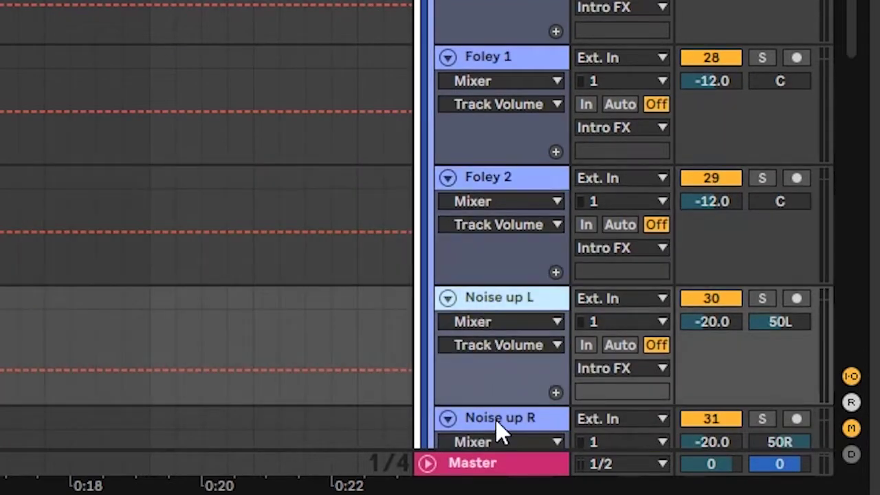
left_click(498, 419)
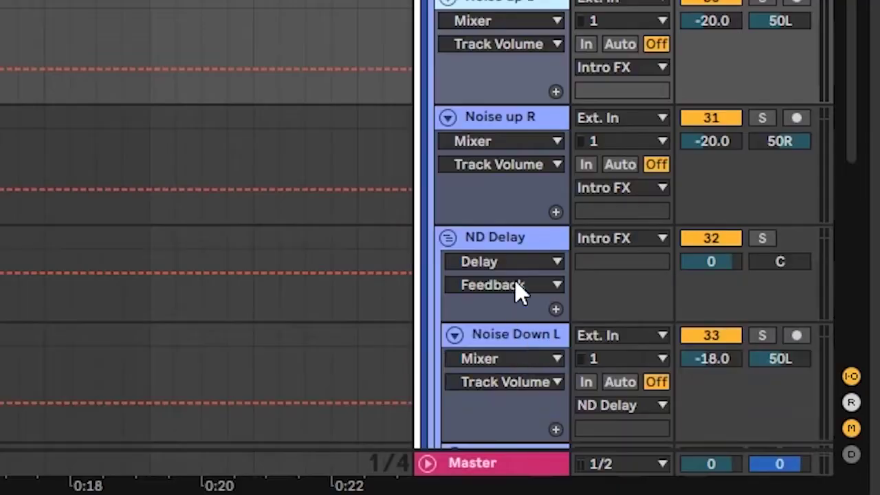
Inspect the Noise Down L and Noise Down R tracks of Intro FX and the Delay device on their ND Delay group.
scroll(522, 268, "down", 4)
left_click(520, 205)
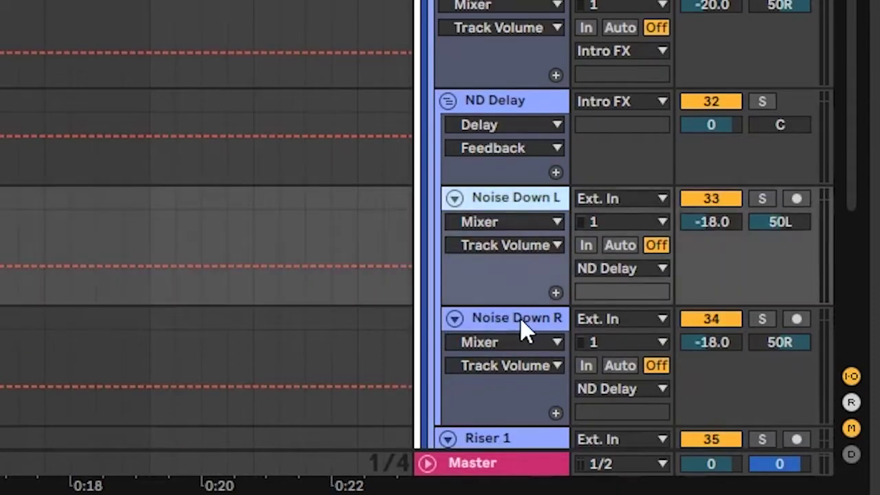
left_click(520, 318)
left_click(529, 110)
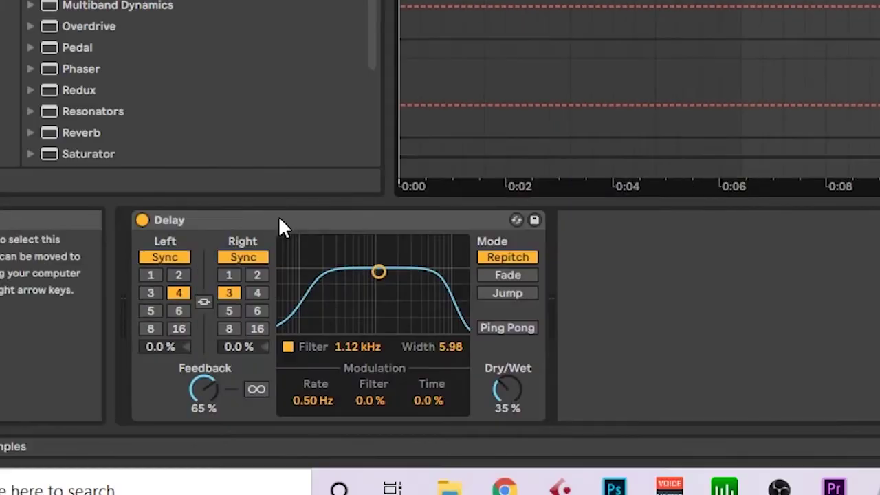
left_click(278, 218)
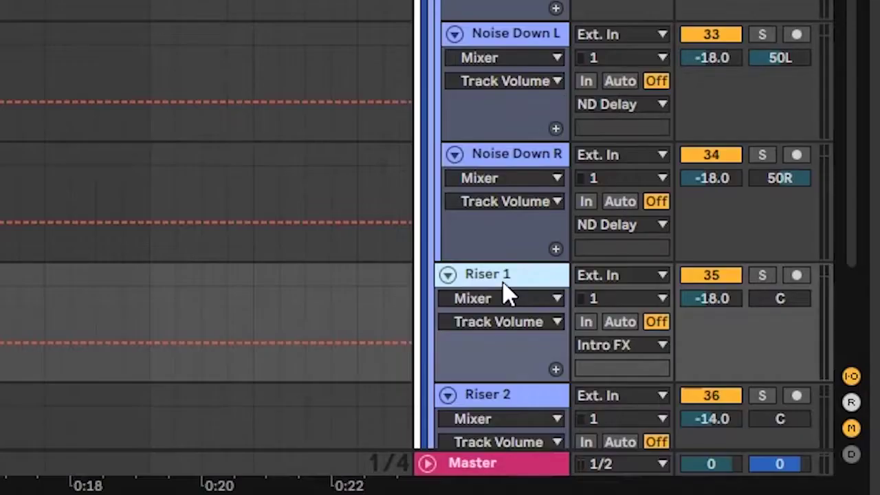
Review the Riser 1 and Riser 2 tracks of Intro FX, and return to the collapsed INTRO group.
scroll(509, 316, "down", 2)
scroll(323, 271, "down", 4)
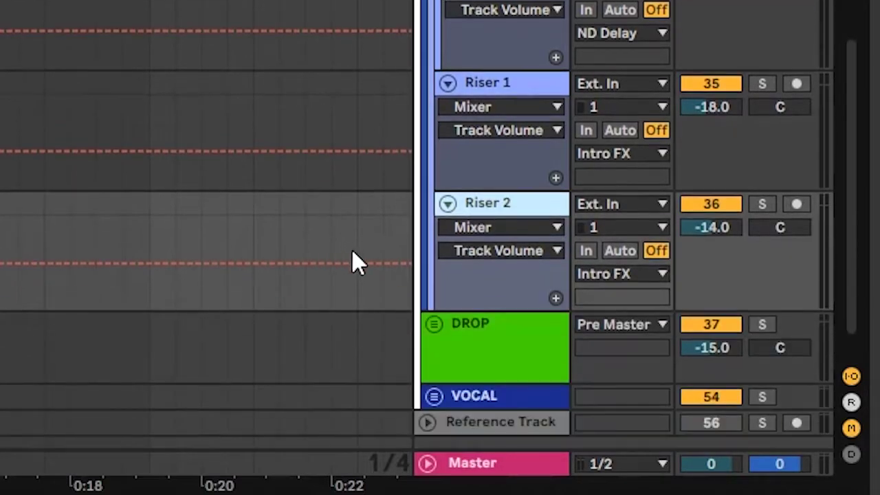
scroll(351, 254, "up", 4)
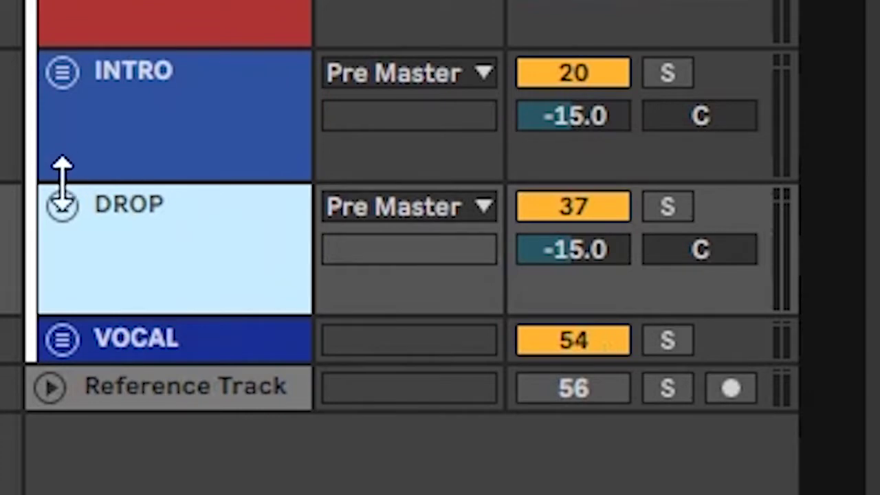
Inspect the DROP group's sidechain Compressor, and select the Synth 1 and Sample 1 tracks in its Drop Main group.
left_click(63, 200)
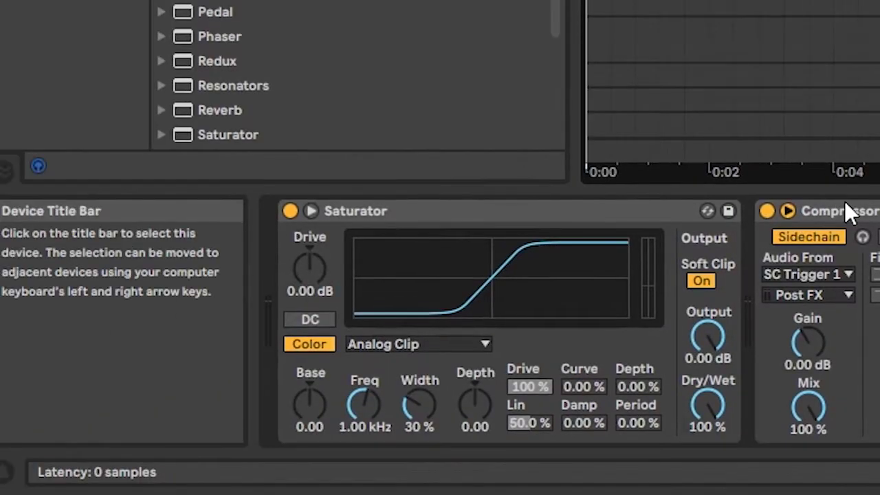
left_click(844, 203)
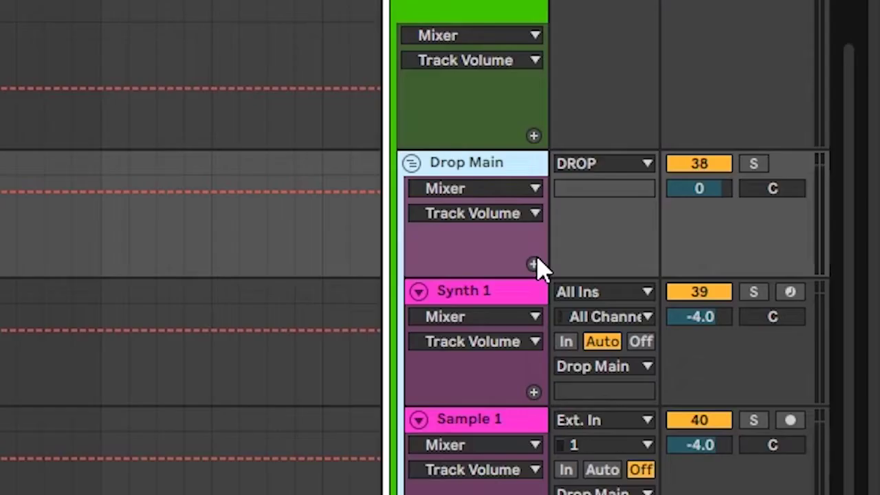
left_click(493, 292)
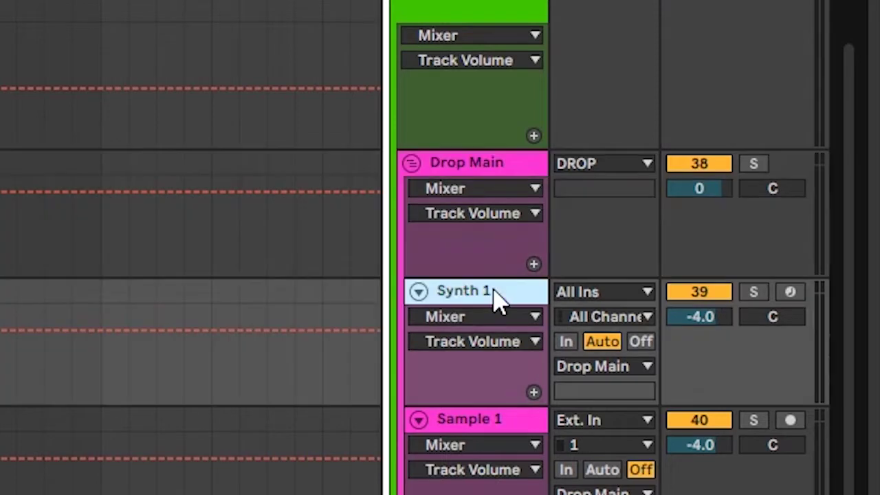
left_click(494, 419)
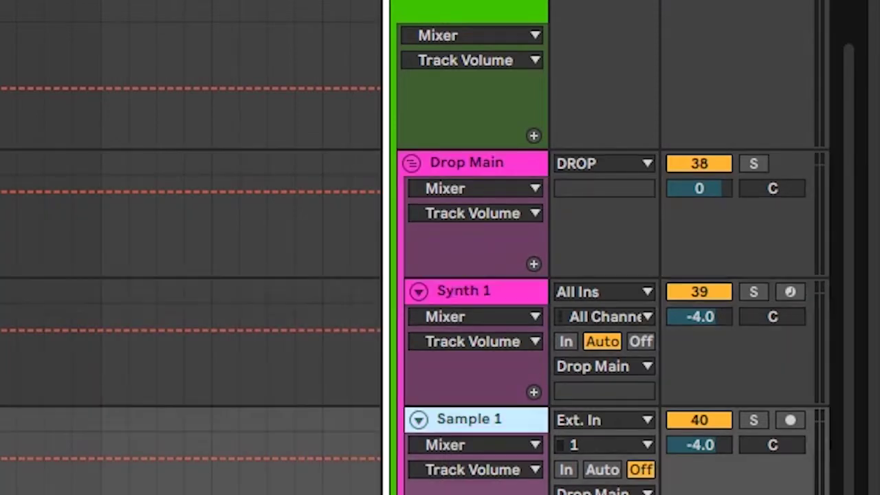
Select the Drop Main group and examine bands 1 and 2 of its EQ Eight.
scroll(520, 165, "down", 5)
left_click(496, 55)
left_click(448, 180)
left_click(474, 49)
left_click(486, 182)
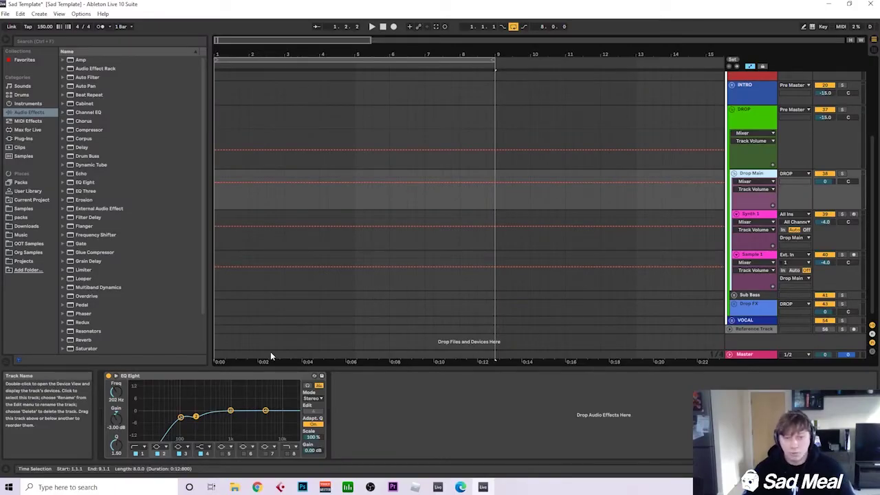
left_click(180, 417)
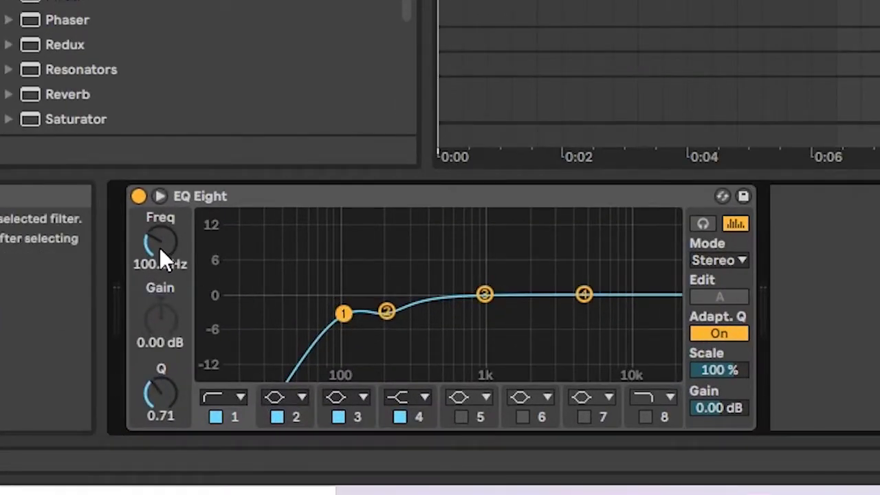
left_click(387, 310)
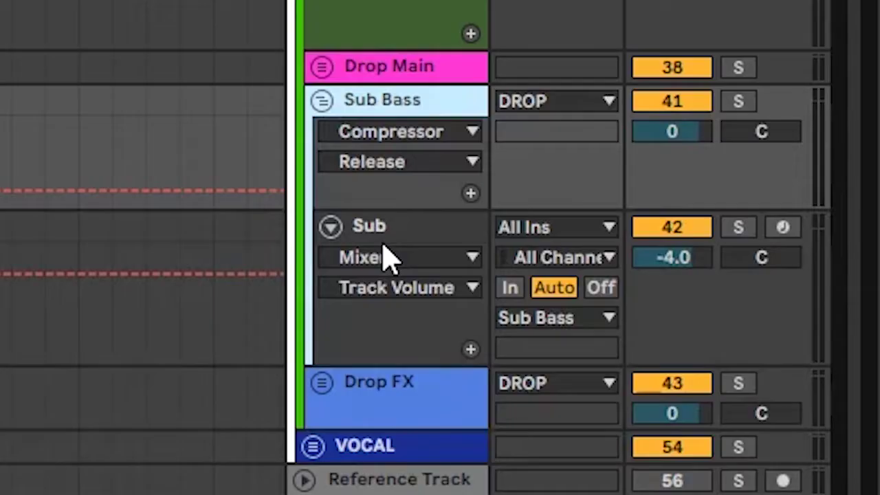
Select the Sub track in the Sub Bass group, and view and close its Serum plug-in window.
left_click(387, 252)
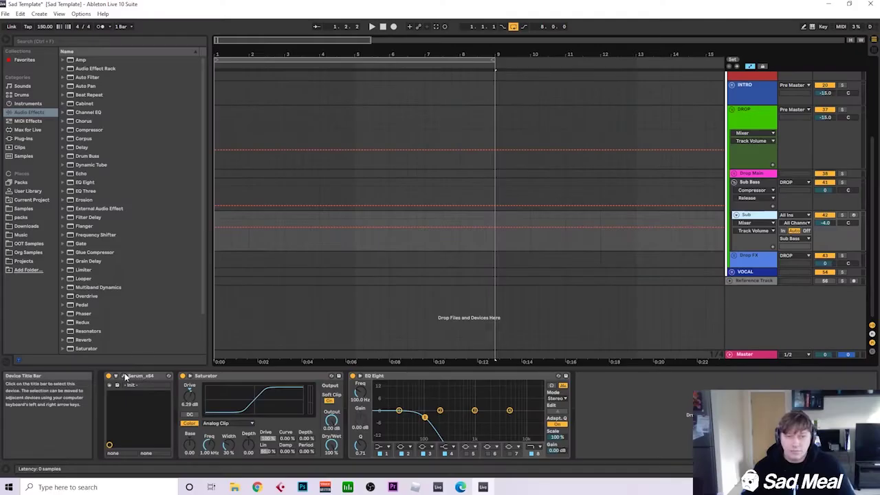
left_click(125, 377)
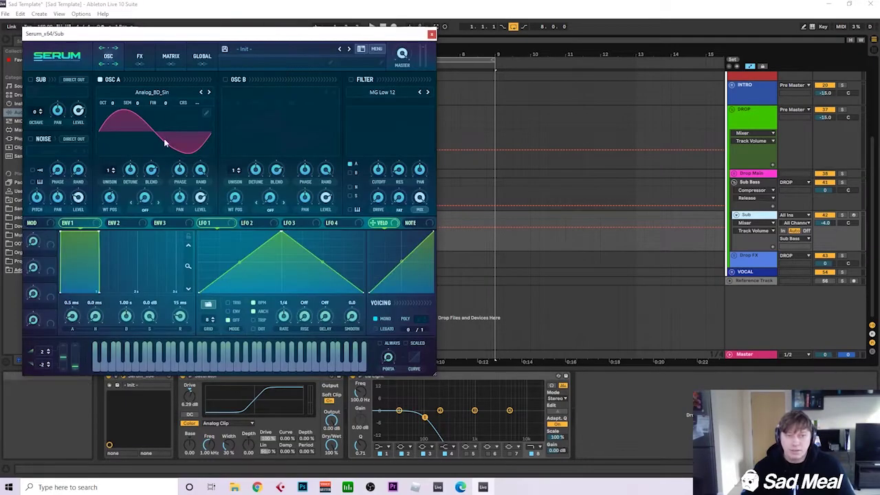
left_click(431, 34)
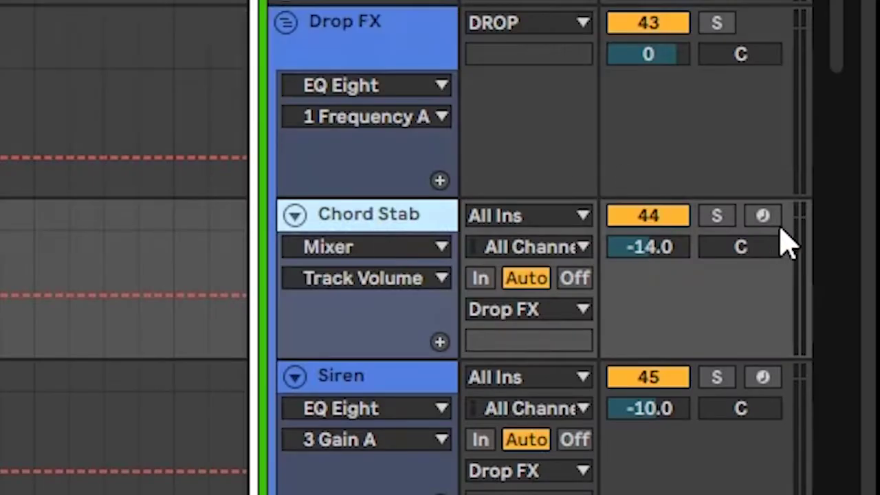
Arm the Chord Stab track in Drop FX, and view and close the Siren track's Serum plug-in window.
left_click(780, 215)
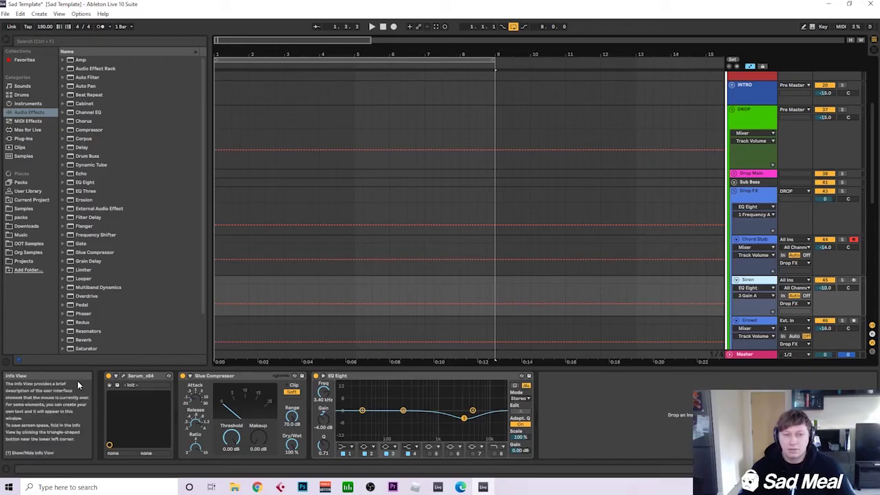
key("ctrl+alt+p")
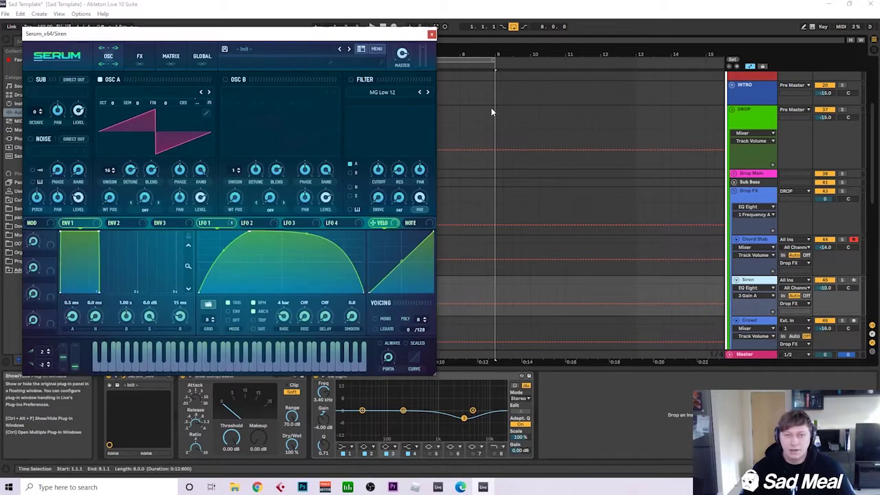
left_click(434, 33)
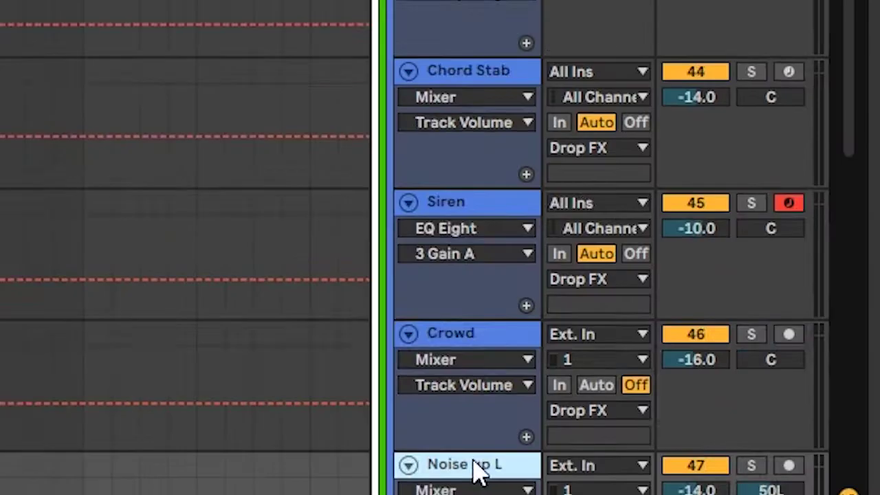
Go through the Drop FX group's Noise up, Noise Down and Riser tracks, including the ND Delay group's Delay device.
scroll(402, 348, "down", 5)
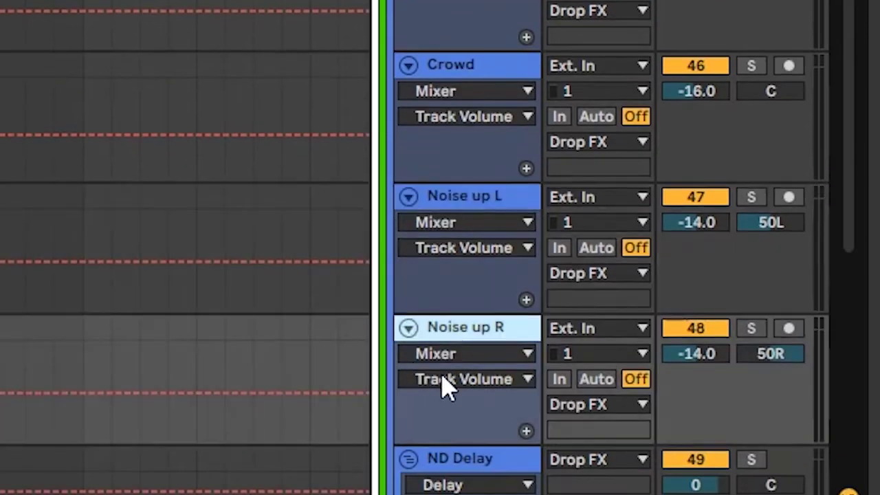
scroll(447, 385, "down", 4)
left_click(494, 424)
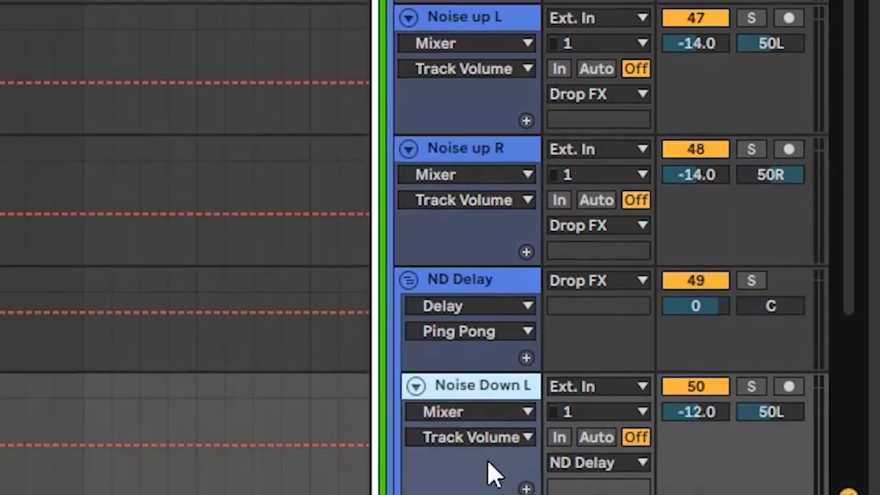
left_click(507, 277)
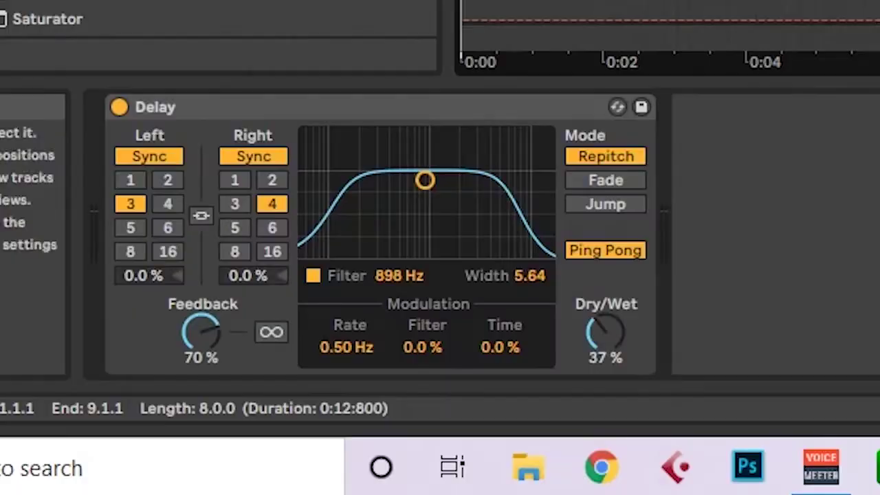
left_click(485, 481)
left_click(418, 487)
scroll(403, 422, "down", 4)
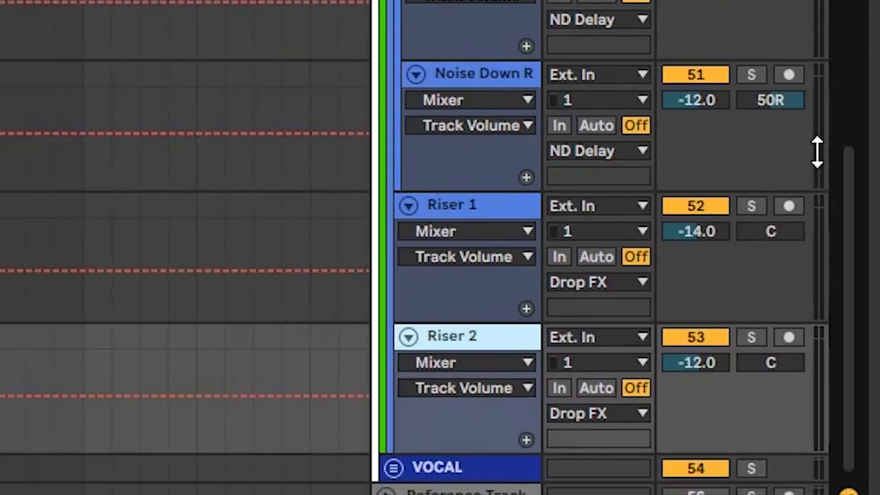
Collapse the DROP group and open the VOCAL group.
scroll(854, 147, "up", 1)
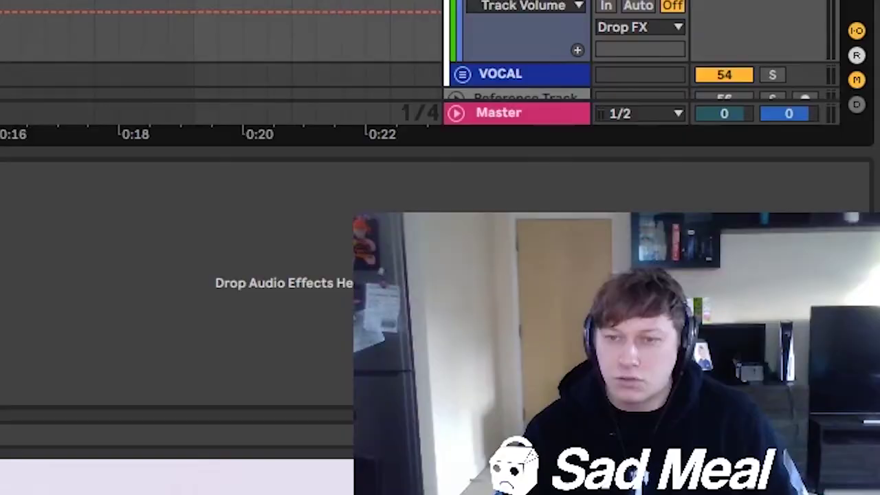
scroll(295, 48, "up", 1)
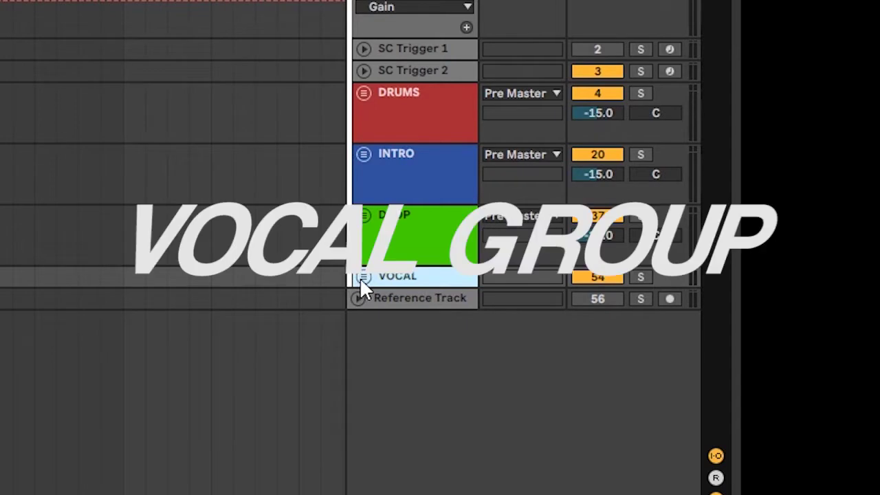
left_click(360, 276)
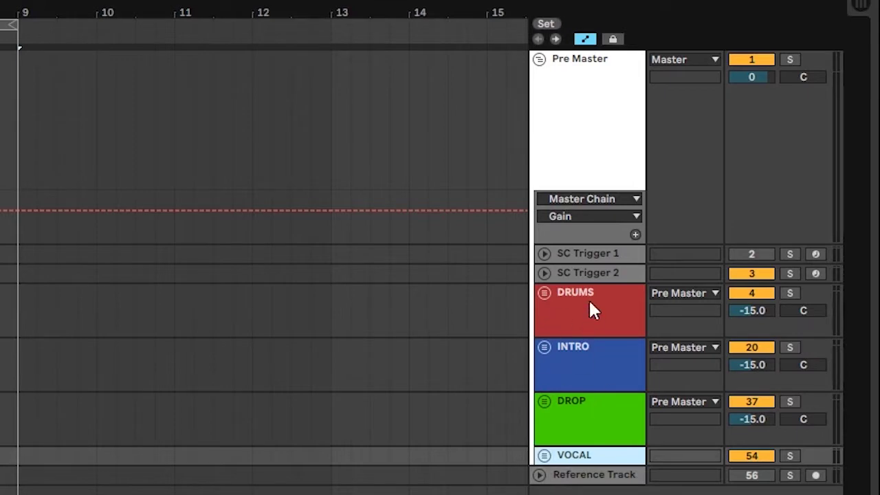
Select the SC Trigger 1 and SC Trigger 2 tracks, unfold SC Trigger 1 and leave its track activator off.
left_click(590, 254)
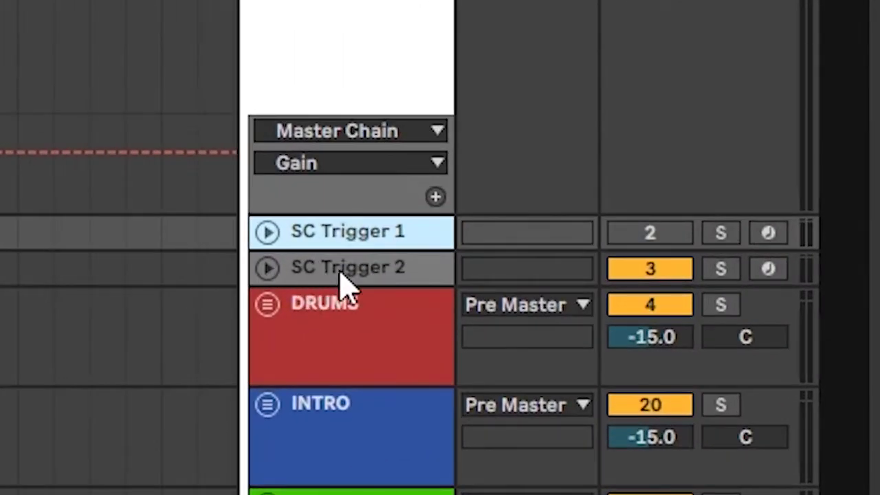
left_click(340, 274)
left_click(265, 236)
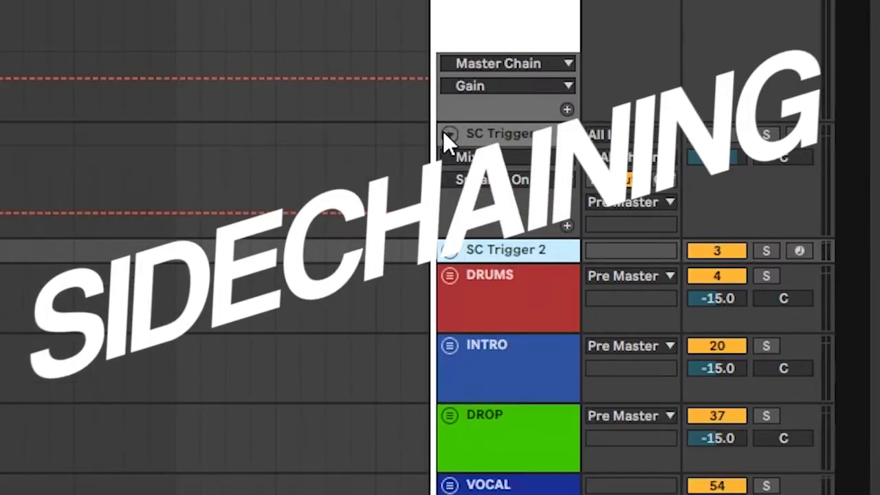
left_click(318, 241)
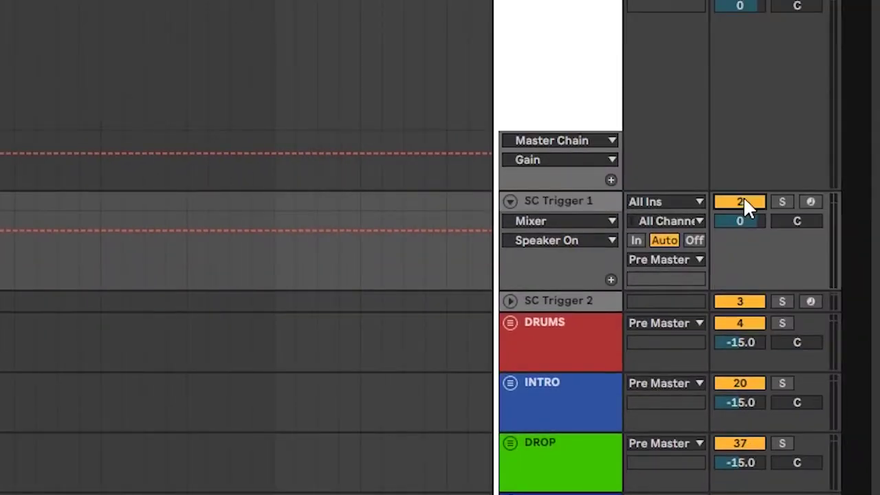
left_click(743, 200)
Select the INTRO group and view the sidechain settings of its Main SC compressor, then fold them away.
left_click(555, 326)
left_click(743, 246)
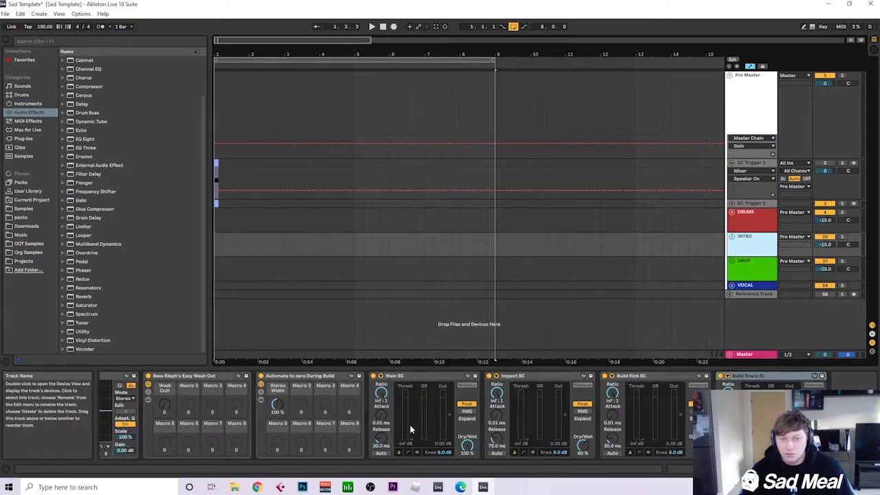
left_click(380, 376)
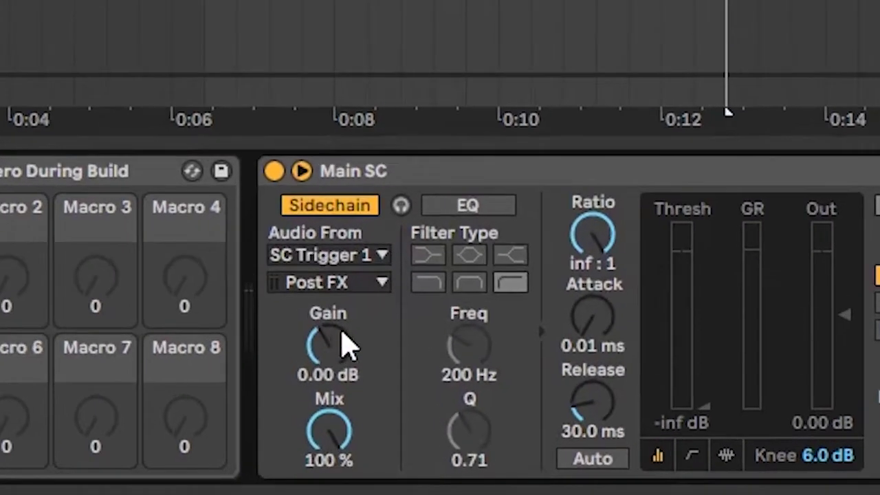
left_click(302, 171)
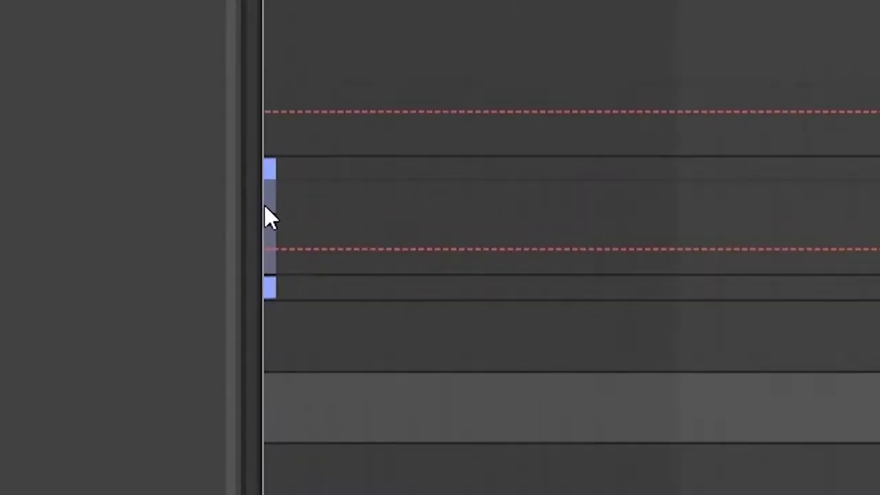
Select the trigger clip and go through the Intro SC, Drop SC and Sub SC chains in SC Trigger 2's Instrument Rack.
left_click(217, 183)
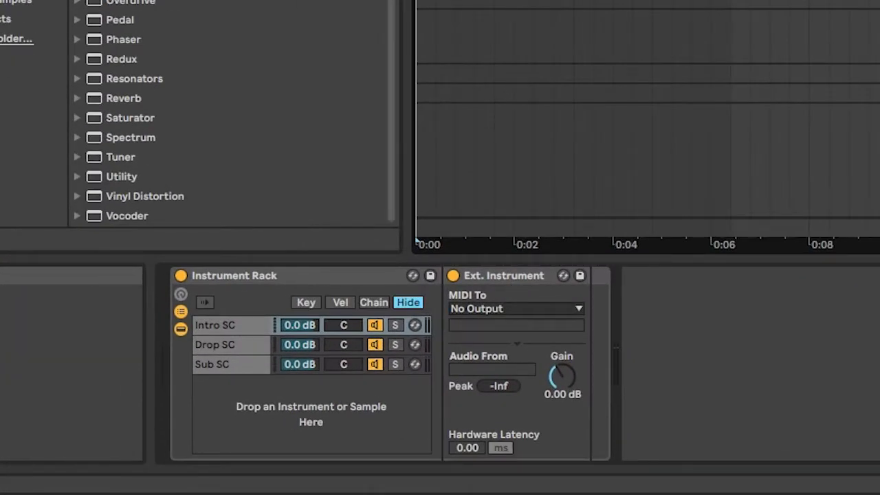
left_click(248, 329)
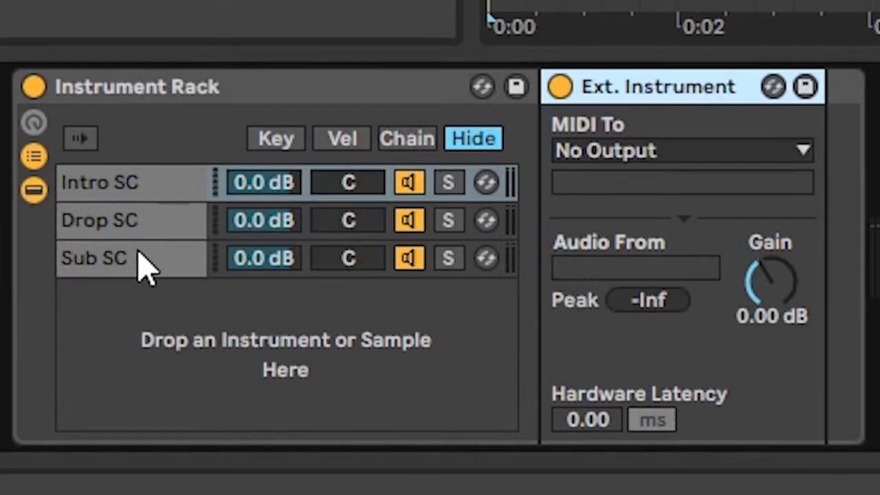
left_click(117, 195)
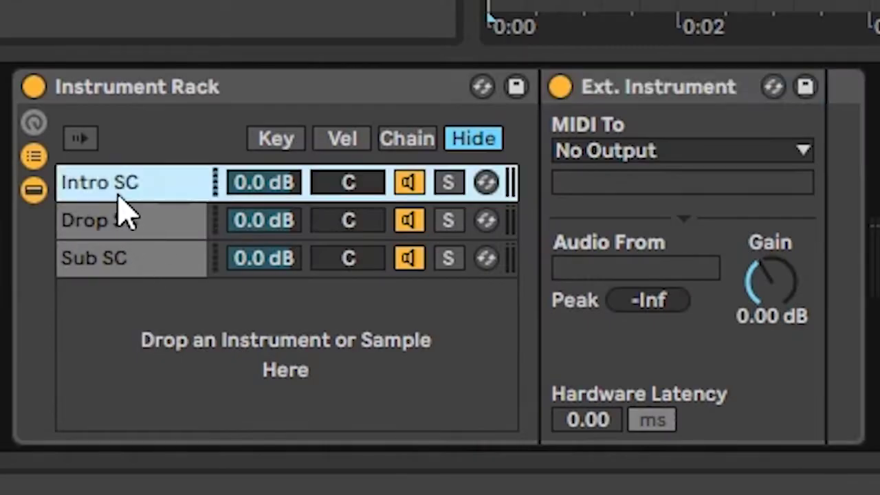
left_click(124, 232)
left_click(138, 271)
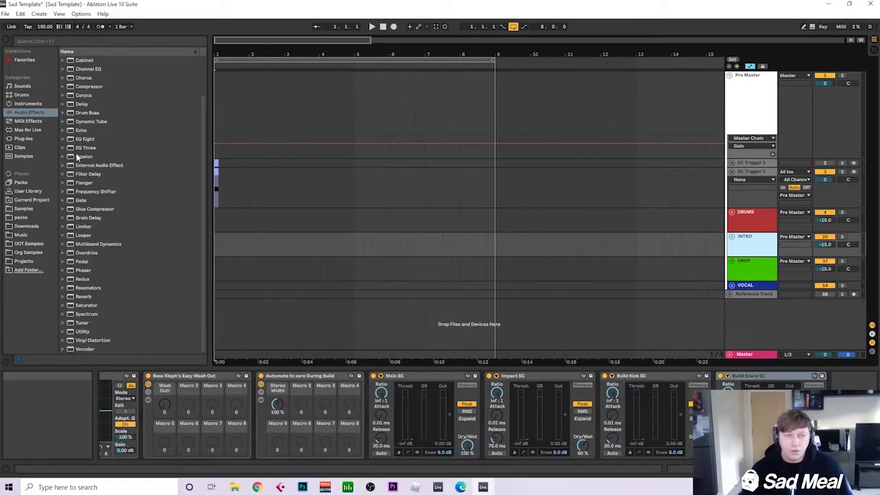
Search the plug-ins for "volume" and add VolumeShaper4-64bit to the INTRO group.
left_click(24, 139)
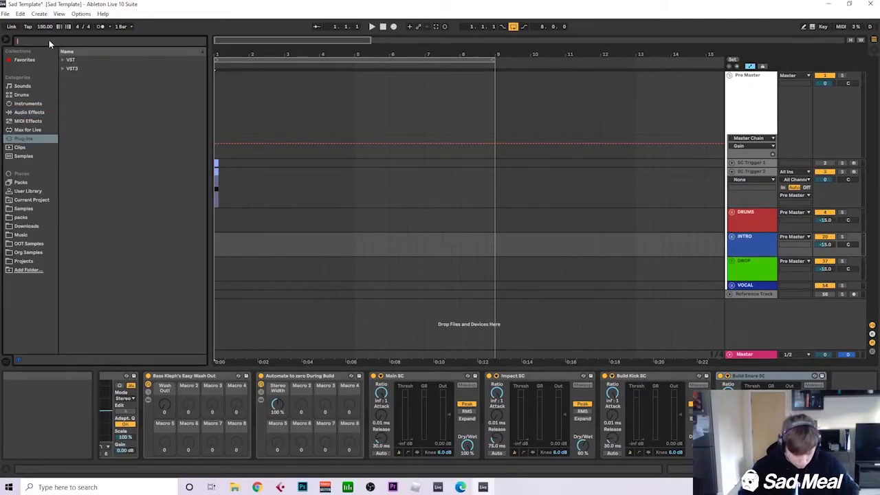
type("volume")
left_click(69, 60)
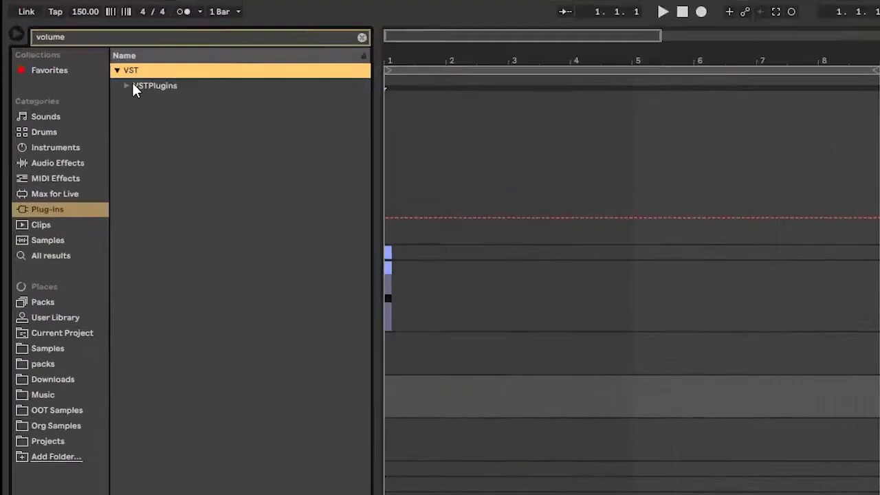
left_click(79, 68)
left_click(98, 78)
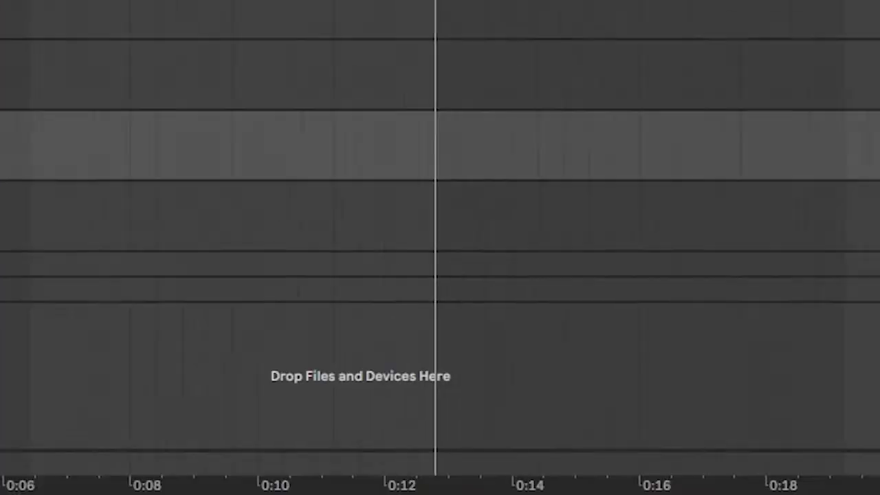
left_click_drag(439, 248, 749, 237)
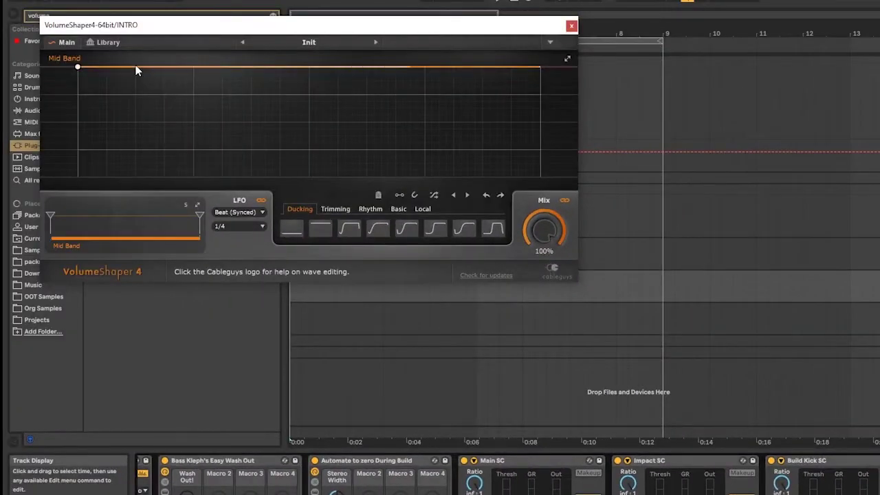
Set the INTRO VolumeShaper's LFO mode to Beat (1-Shot) and shape a ducking curve that drops sharply at the start and recovers.
left_click(38, 134)
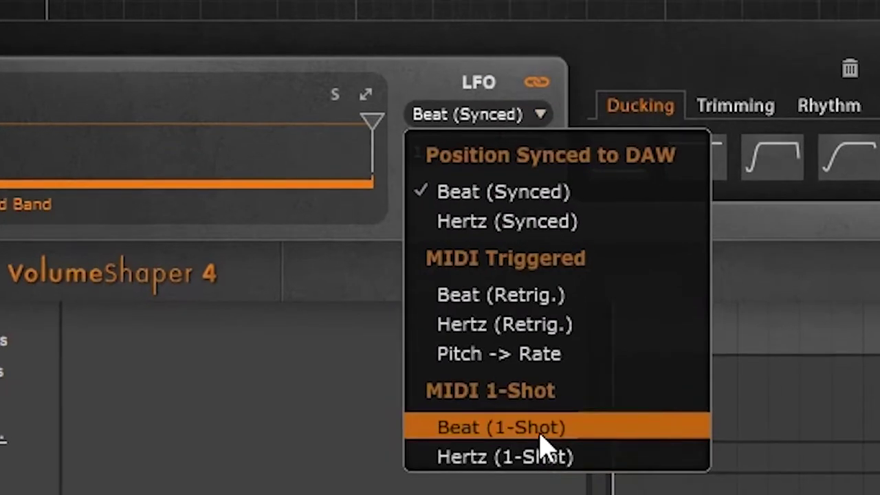
left_click(539, 429)
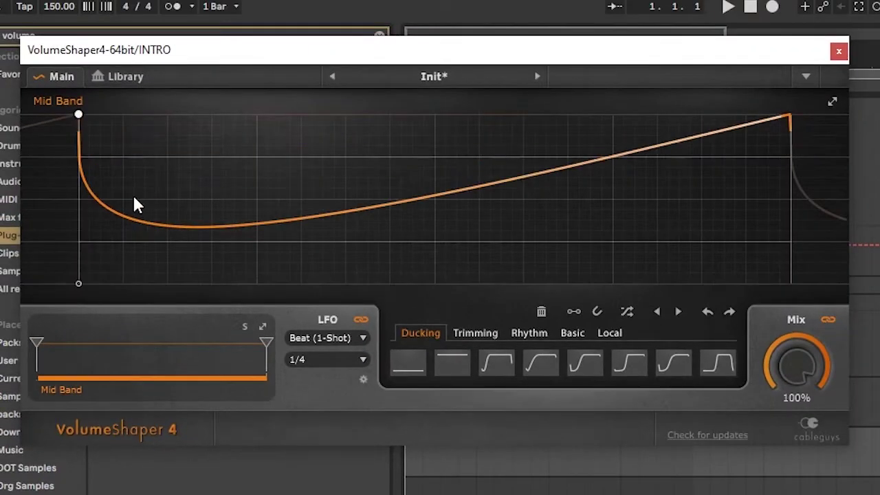
left_click_drag(135, 204, 102, 273)
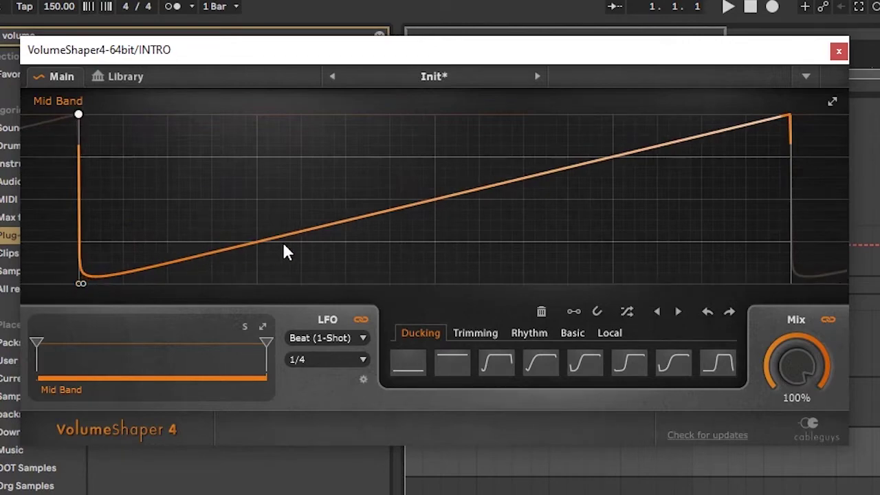
left_click_drag(282, 249, 199, 223)
left_click_drag(183, 122, 138, 162)
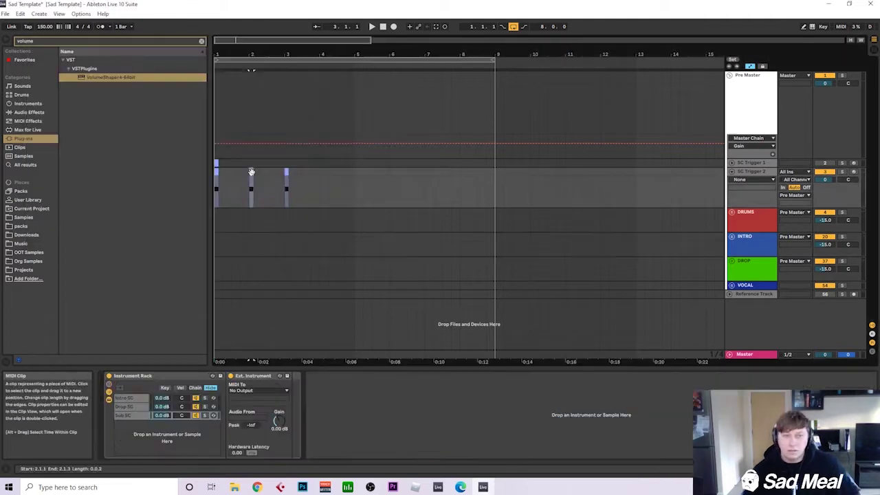
Fill SC Trigger 2 with copies of the trigger clip every half bar up to bar 3, and select the track.
left_click(234, 180)
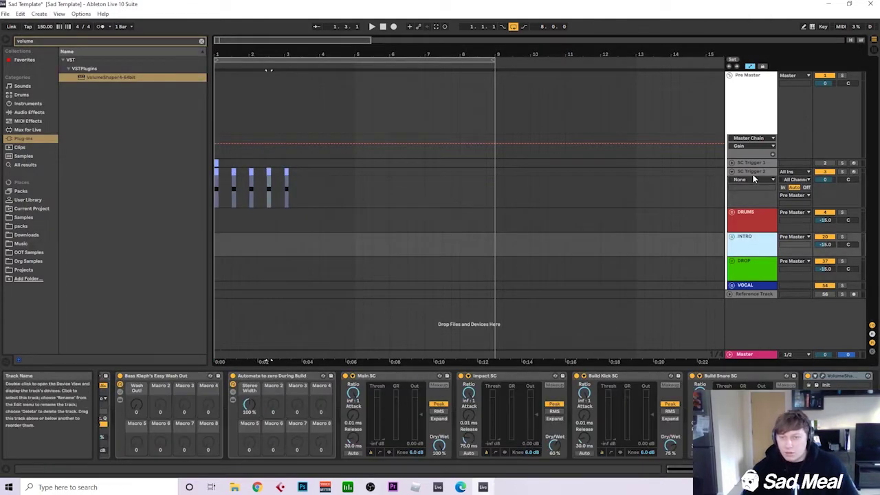
left_click(756, 186)
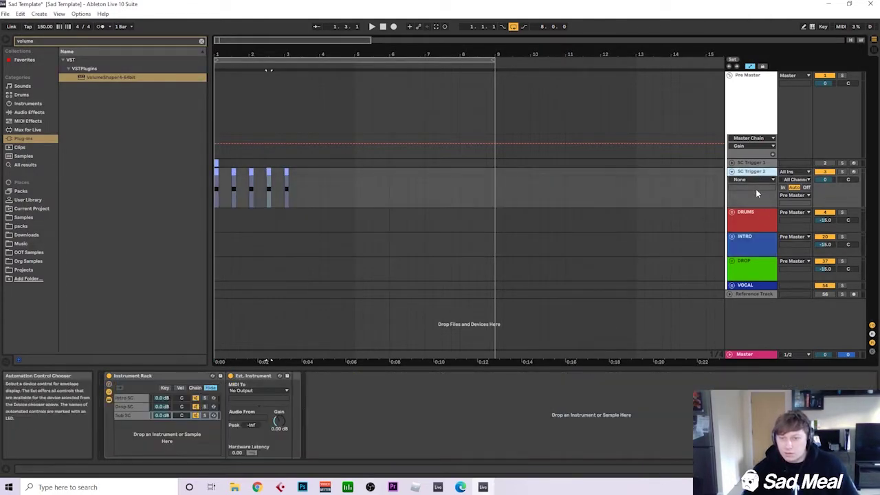
Copy the INTRO group's VolumeShaper to the DROP group and to the Sub Bass group inside it.
left_click(756, 221)
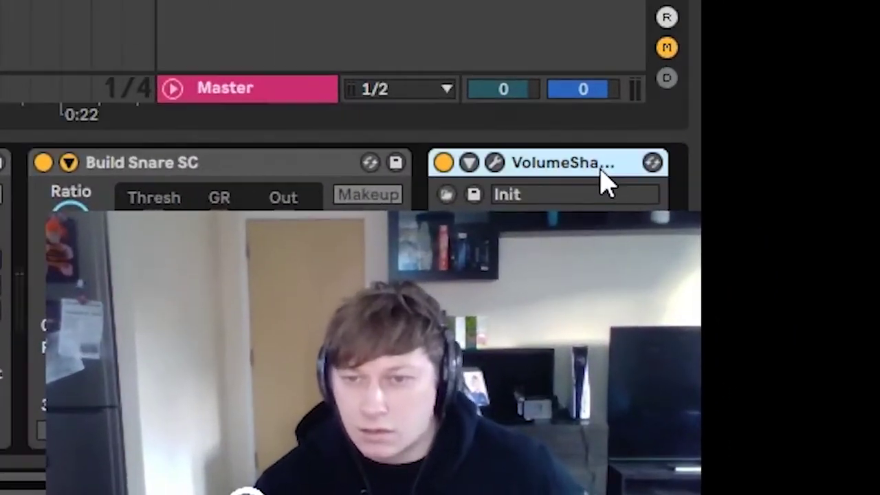
left_click_drag(563, 184, 486, 264)
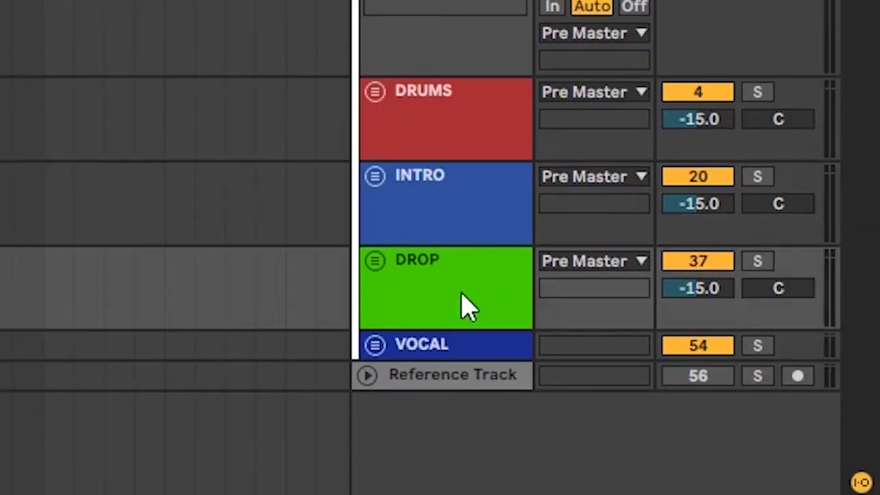
left_click(374, 264)
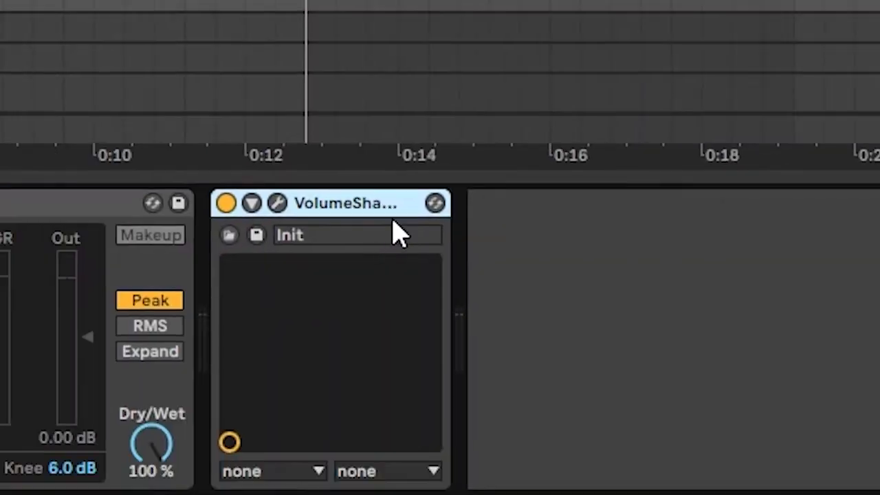
left_click_drag(362, 215, 398, 255)
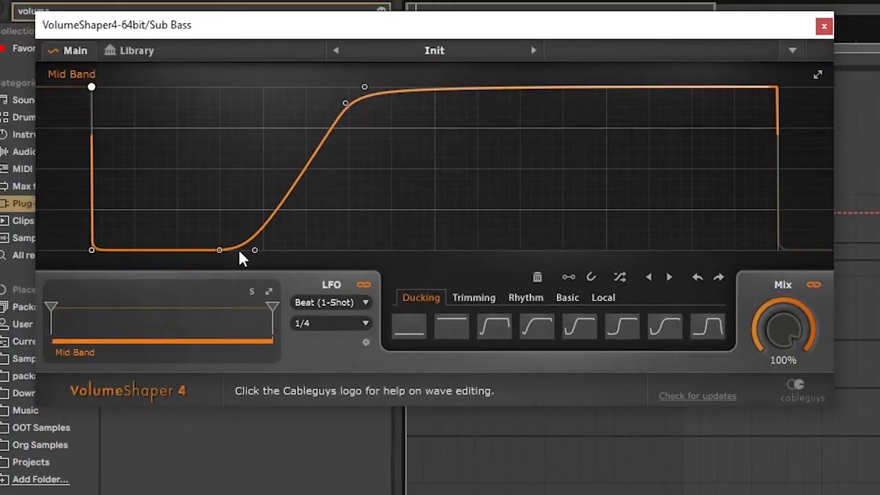
Lengthen the silent part of the Sub Bass VolumeShaper curve by moving its lower and upper points later, and close the plug-in window.
left_click_drag(254, 250, 329, 250)
left_click_drag(219, 249, 307, 250)
left_click_drag(363, 88, 421, 88)
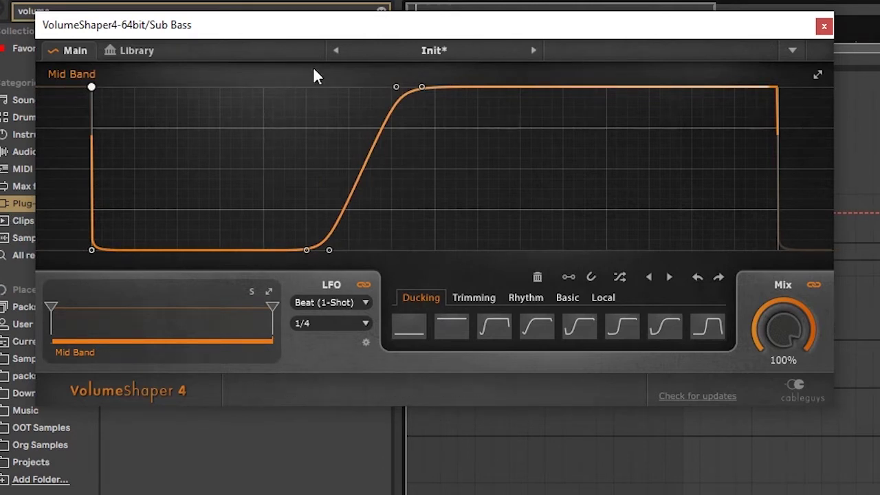
left_click(824, 27)
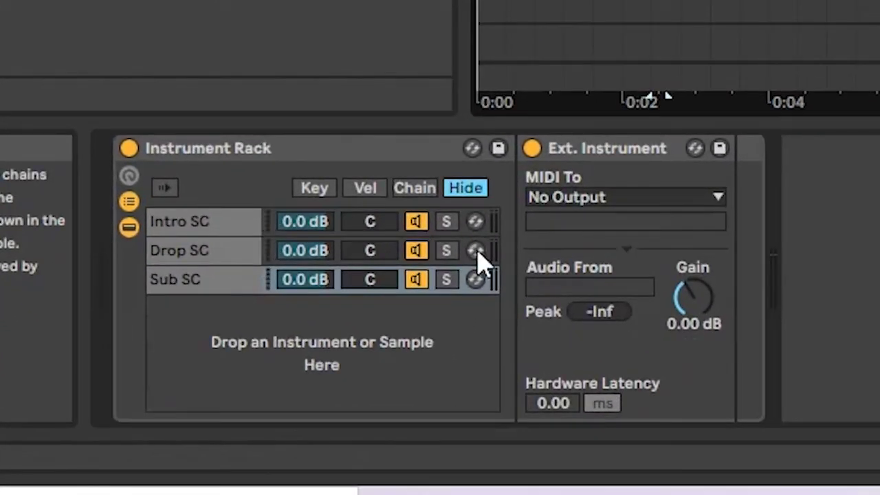
Route the Intro SC chain's Ext. Instrument MIDI output to INTRO, 1-VolumeShaper4-64bit.
left_click(612, 196)
left_click(618, 200)
left_click(620, 202)
left_click(589, 277)
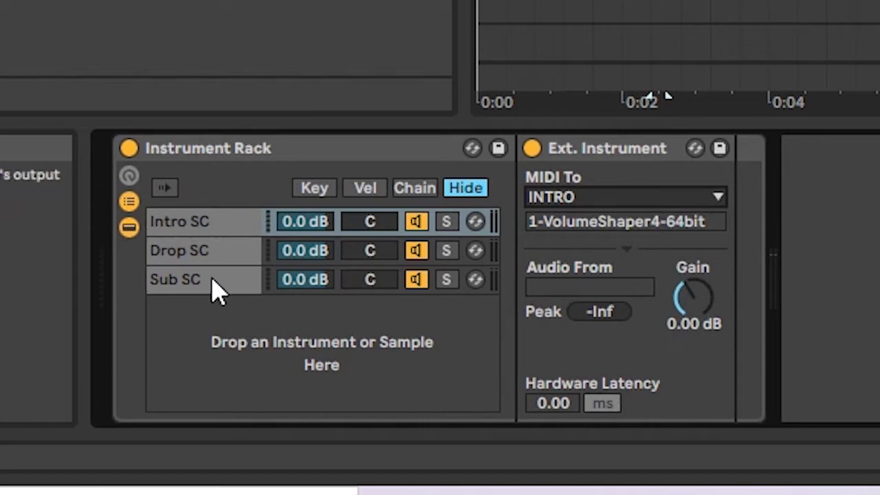
Choose the MIDI output destinations of the Ext. Instrument devices in the Drop SC and Sub SC chains.
left_click(203, 250)
left_click(622, 198)
left_click(598, 306)
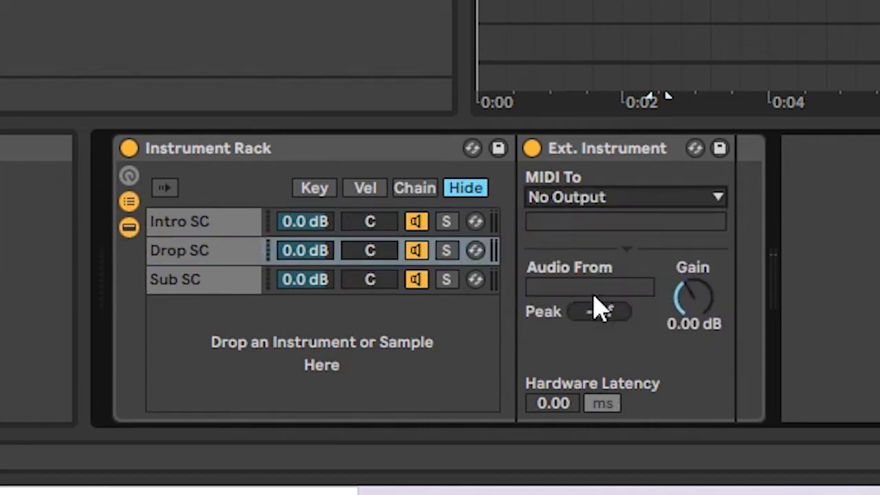
left_click(214, 283)
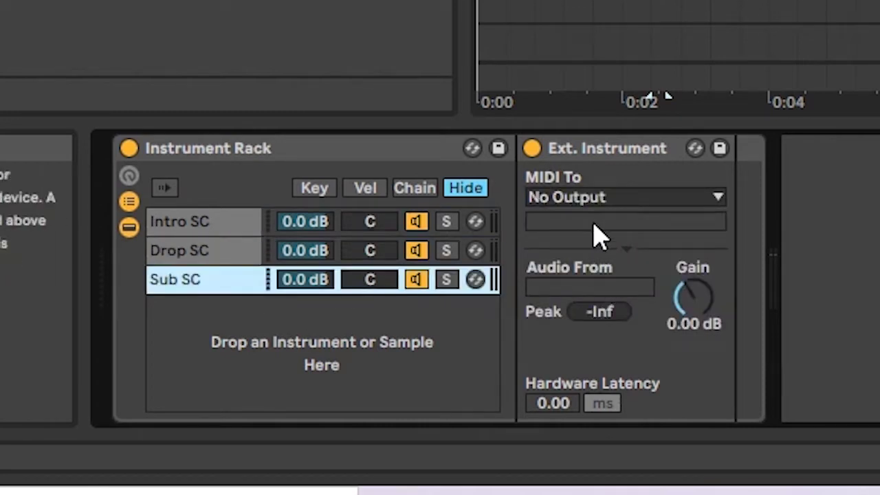
left_click(608, 200)
left_click(611, 320)
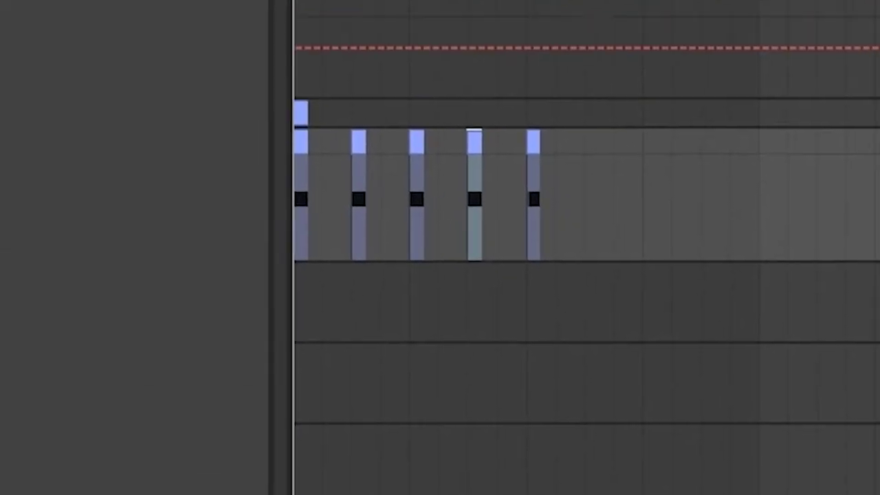
Try placing a copy of the trigger clip half a bar into the SC Trigger 1 track, and remove it again.
left_click(295, 253)
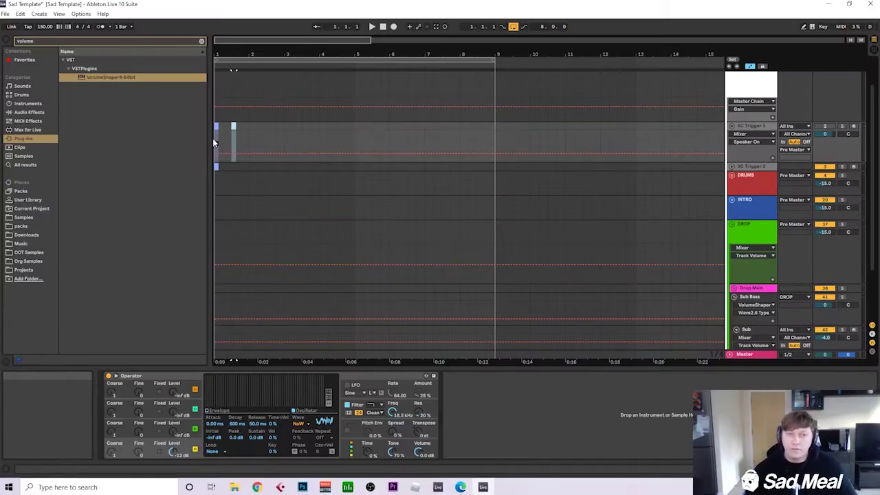
left_click(216, 141)
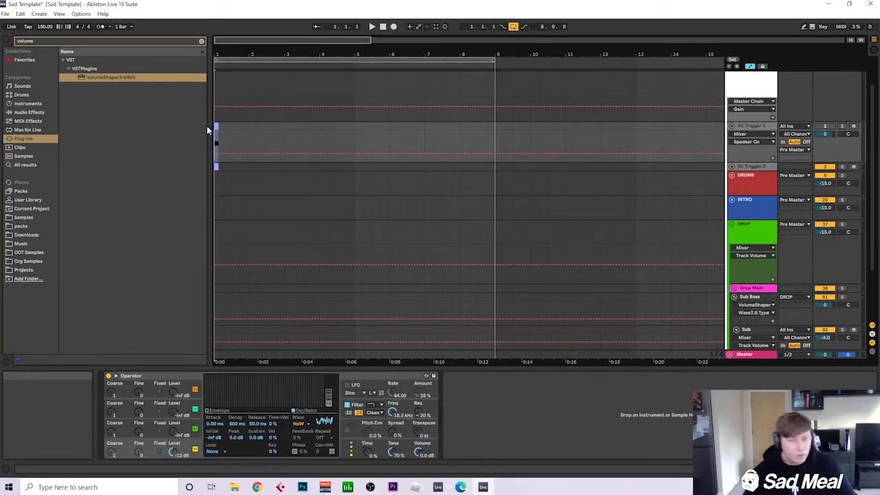
left_click(227, 125)
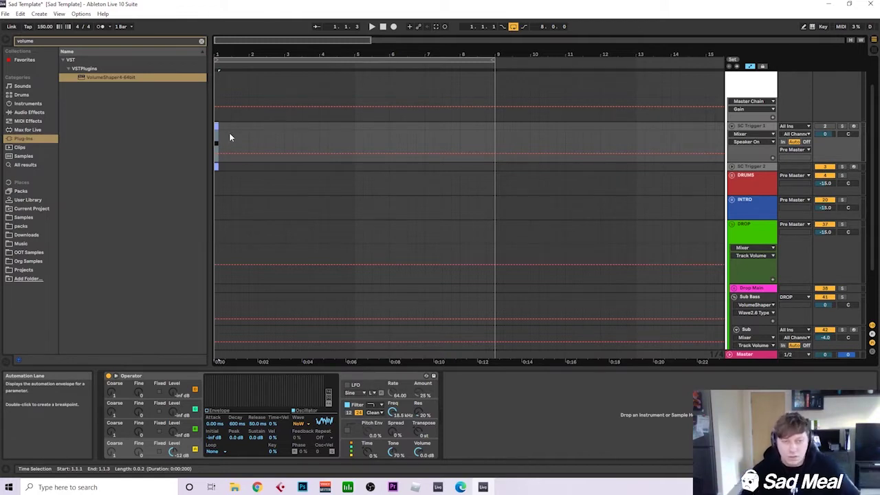
left_click_drag(235, 130, 244, 130)
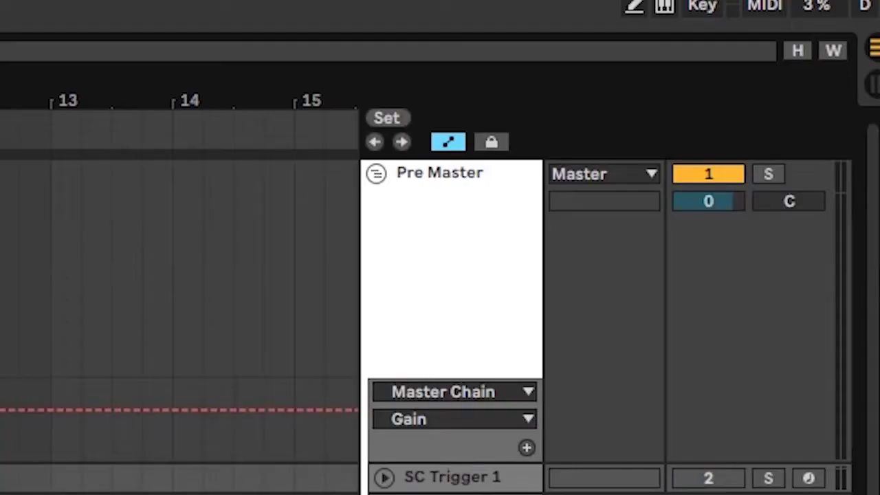
Examine the Utility and the Master Chain's Bass Mono and Cleaner devices on the Pre Master track.
left_click(767, 84)
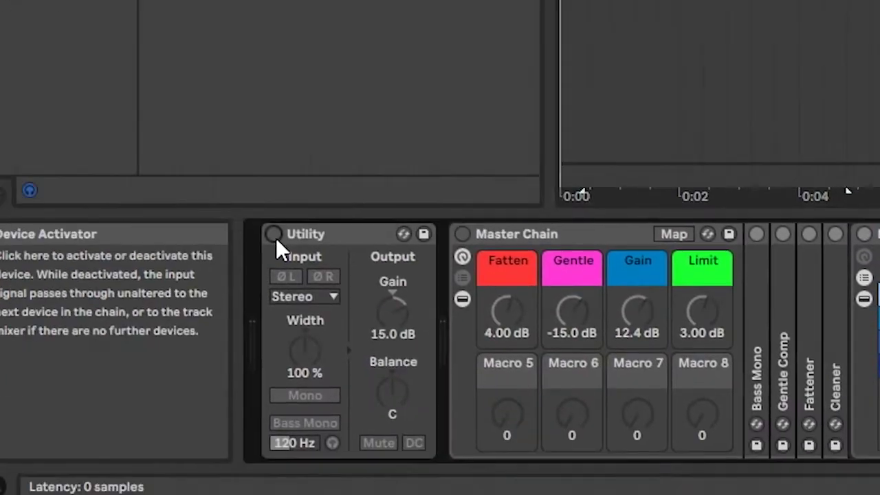
left_click(274, 234)
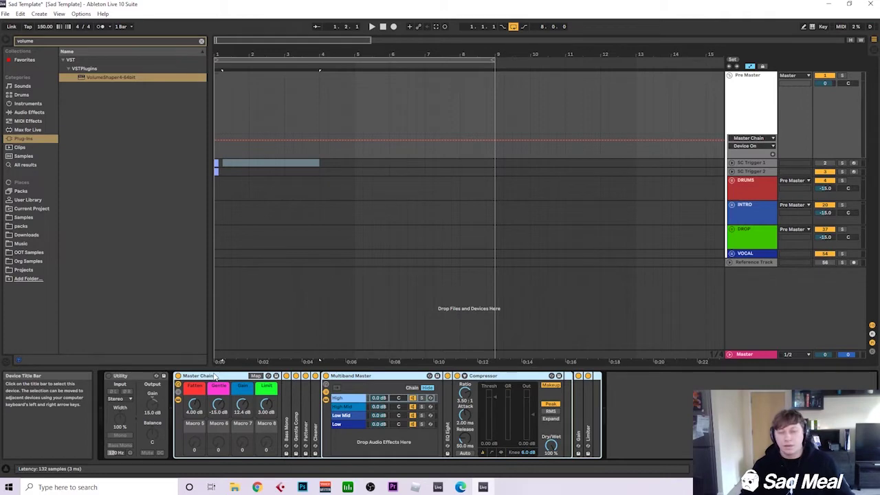
double_click(287, 422)
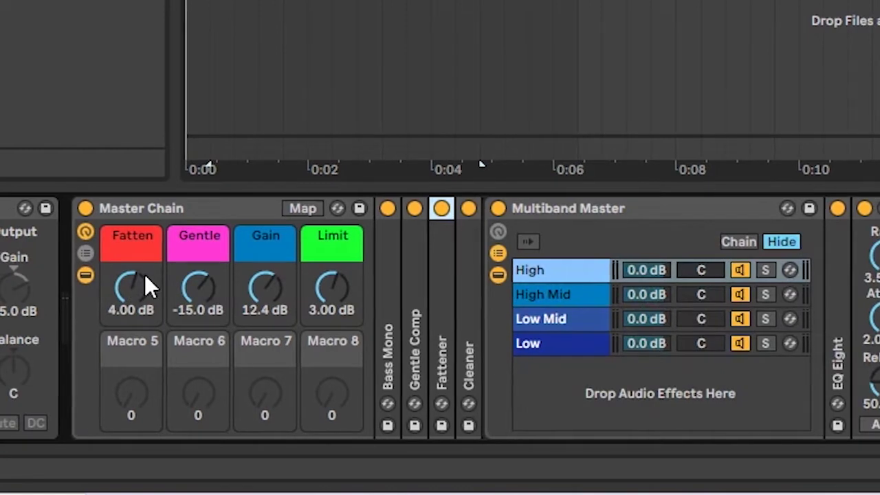
double_click(470, 316)
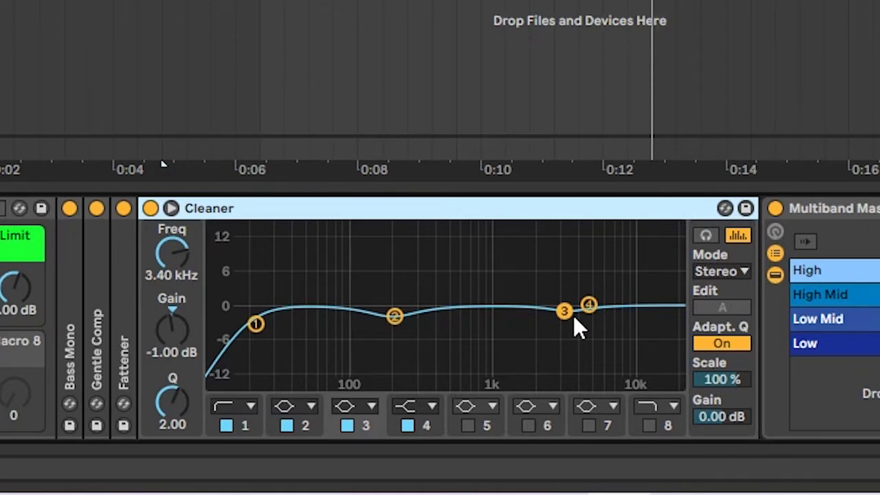
double_click(210, 215)
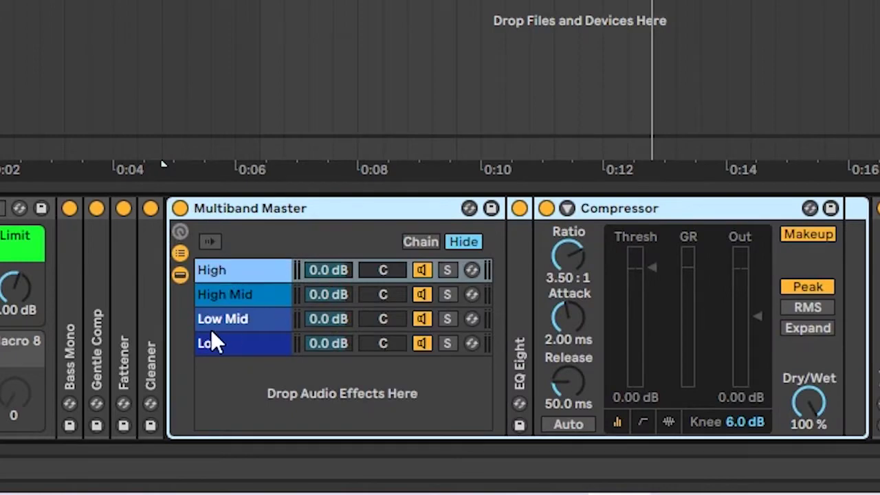
Examine the Low, Low Mid and High Mid chains of the Multiband Master rack, including the High Mid chain's EQ Eight curve.
left_click(227, 348)
left_click(227, 319)
left_click(227, 294)
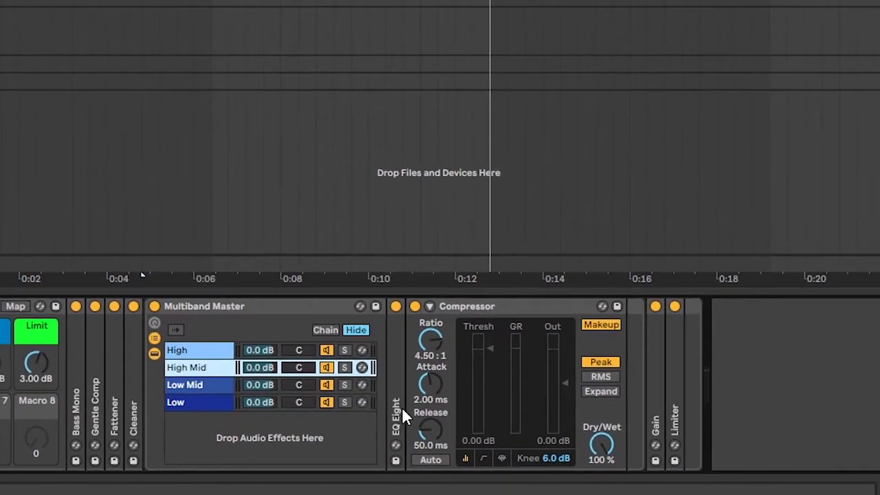
double_click(444, 388)
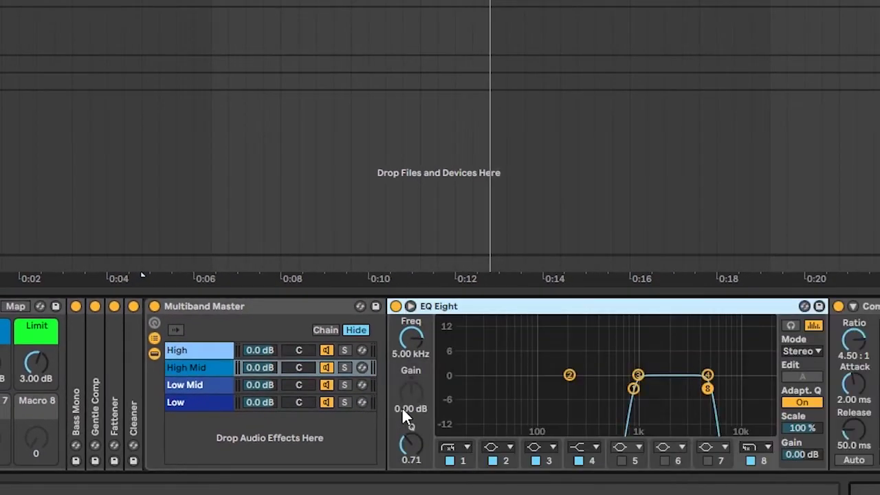
left_click(358, 403)
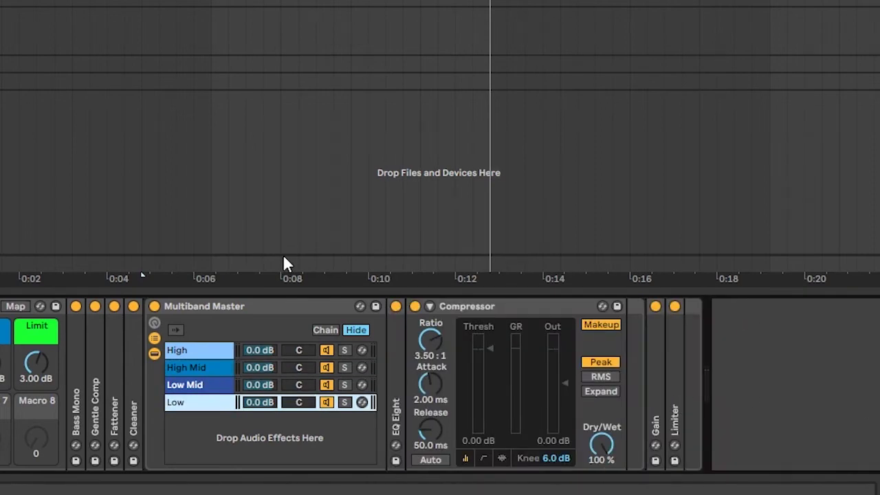
Unfold the Gain and Limiter devices at the end of the Master Chain in turn, read their settings and fold them again.
double_click(655, 419)
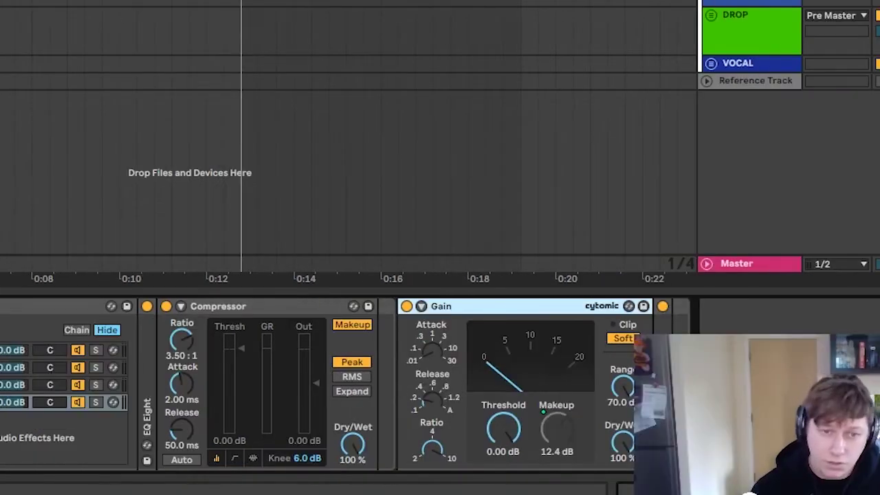
double_click(454, 309)
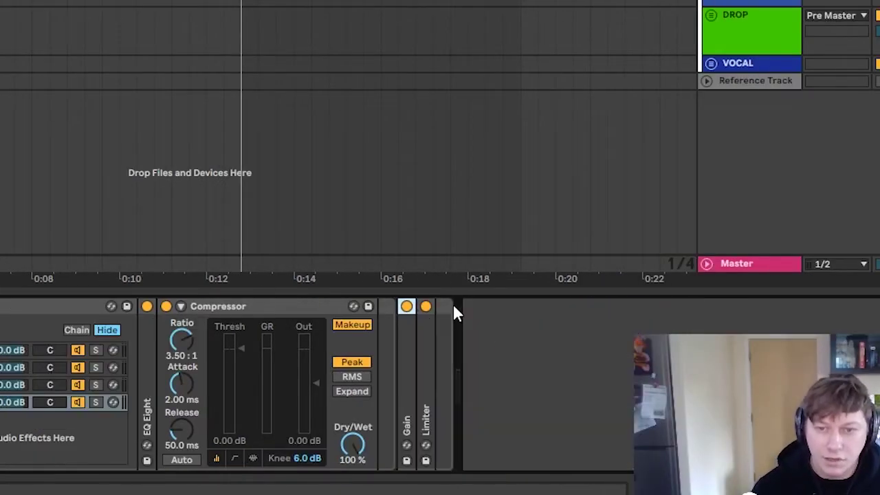
double_click(426, 370)
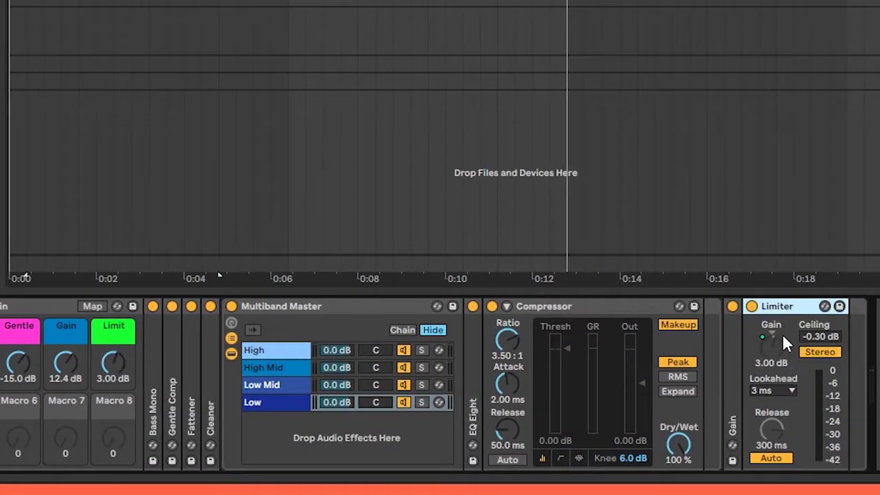
double_click(798, 309)
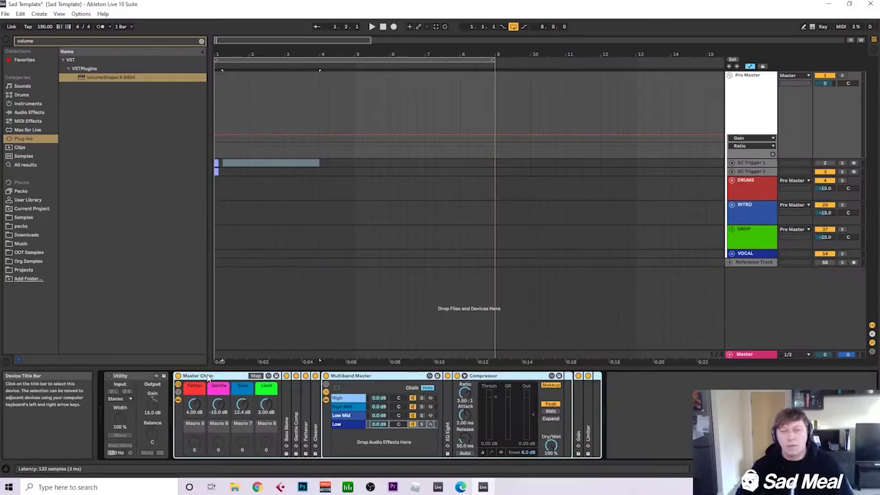
Unfold the Reference Track and start playback from a point inside its reference song clip.
left_click(752, 262)
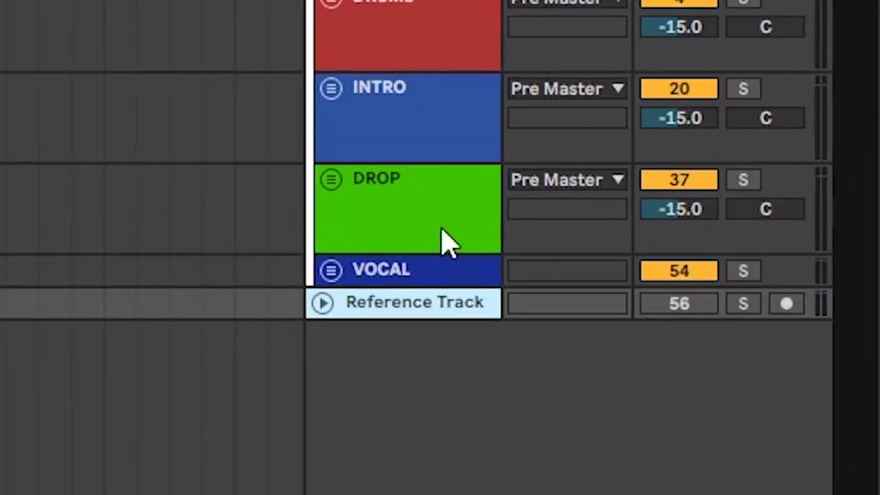
left_click(323, 303)
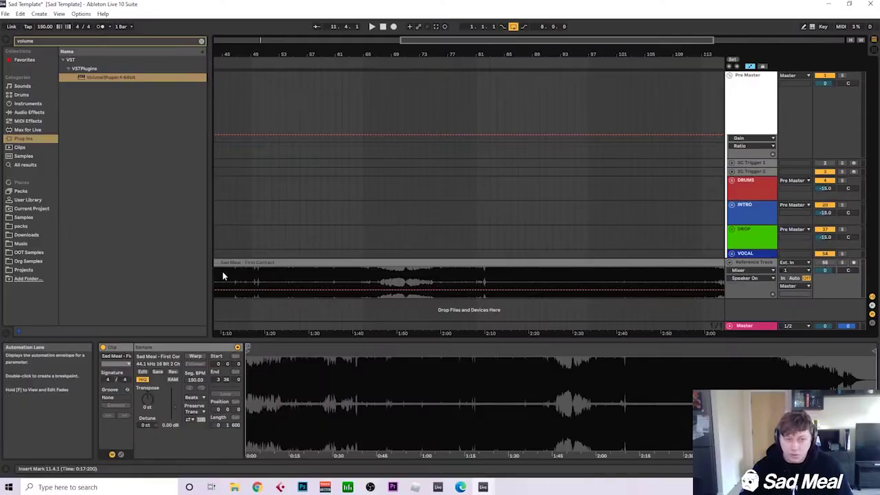
left_click(475, 279)
key("space")
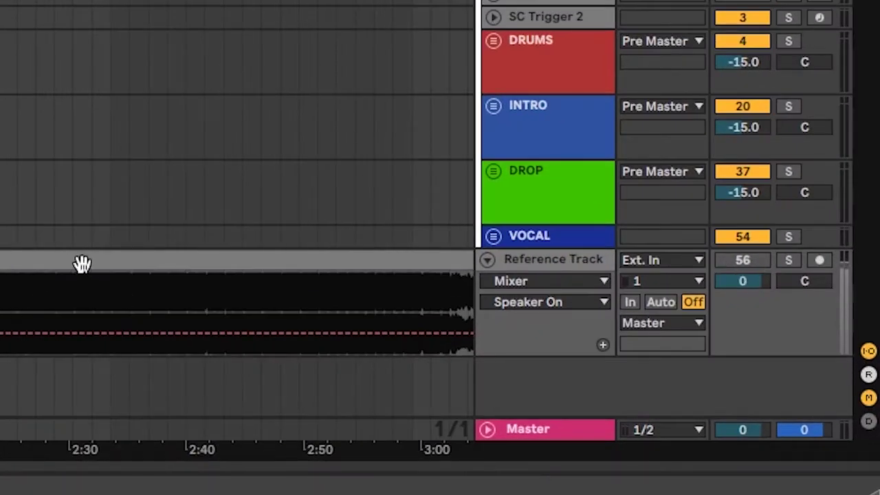
Solo and unsolo the Reference Track twice during playback to compare the reference with the project.
left_click(783, 262)
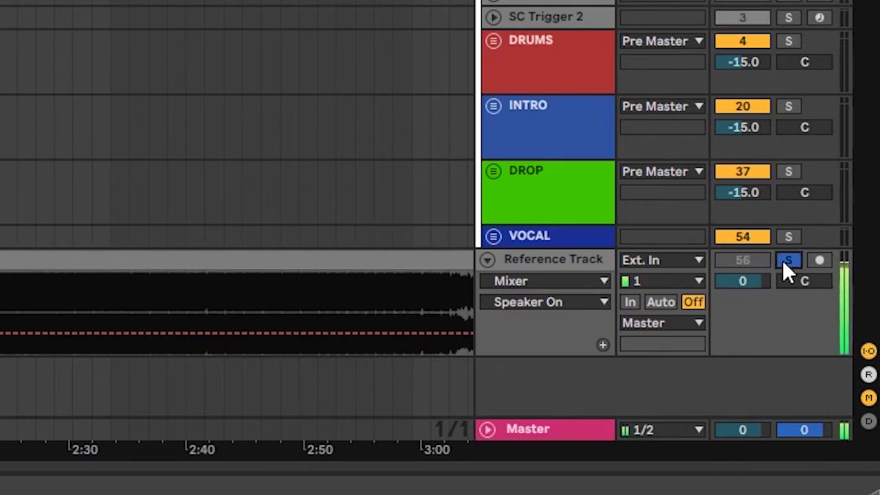
left_click(787, 261)
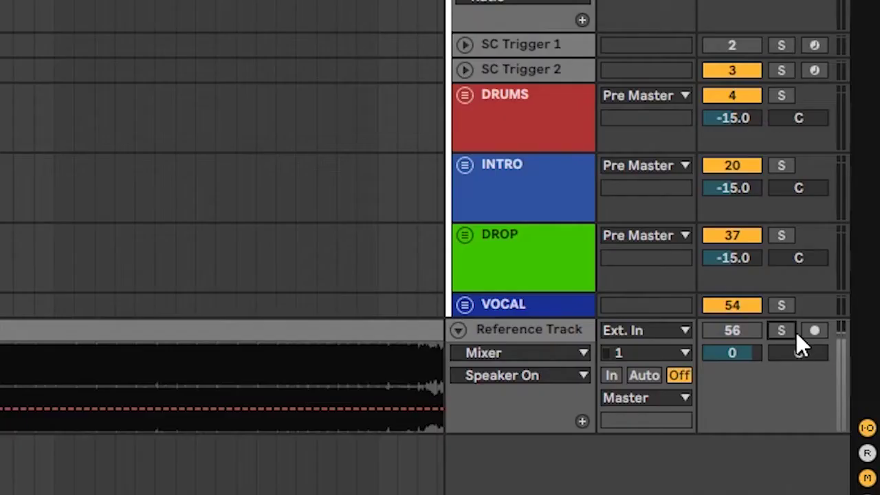
left_click(794, 331)
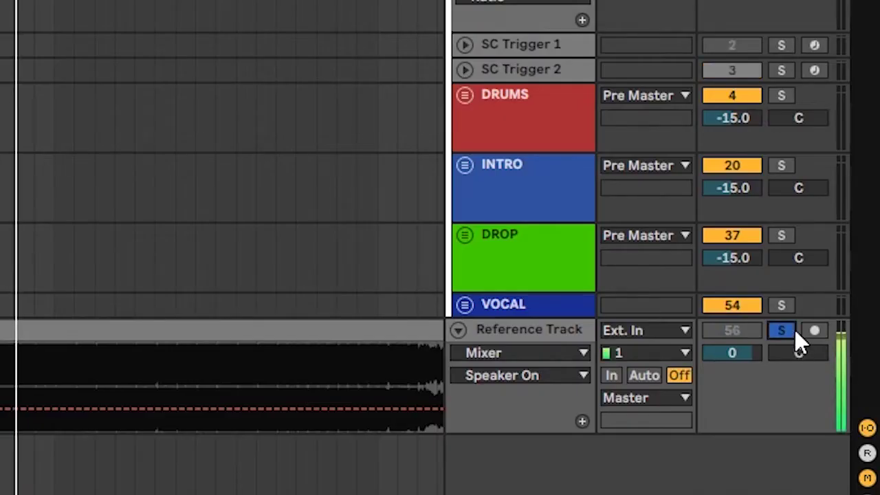
left_click(795, 329)
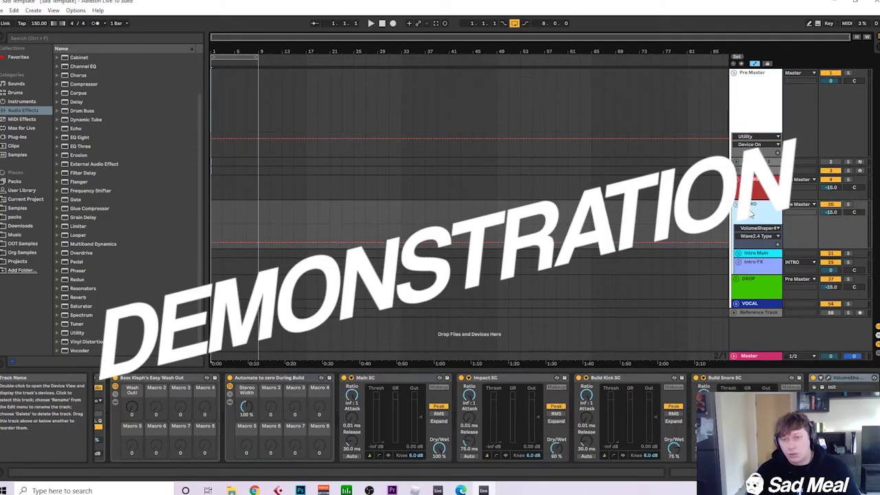
Unfold the Intro Main group, repeat the four-note pattern in the second half of the Synth 1 clip, and raise Serum's OSC A detune.
left_click(738, 253)
left_click(752, 258)
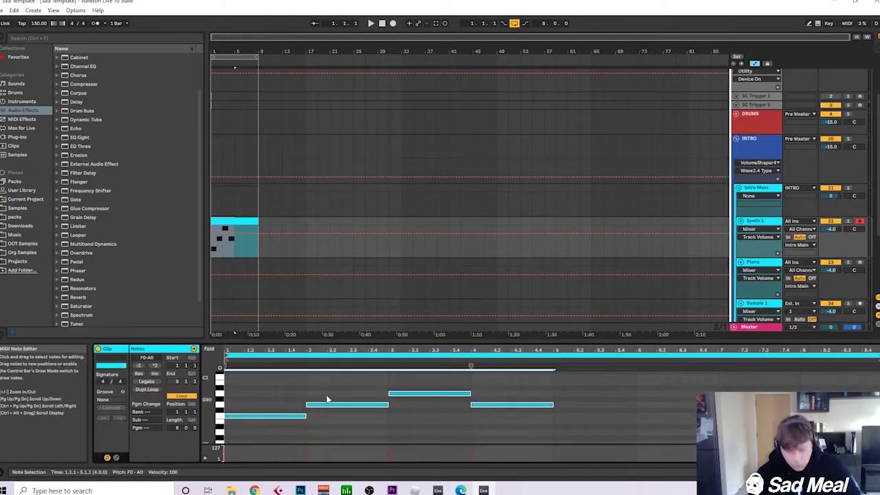
left_click_drag(471, 404, 585, 395)
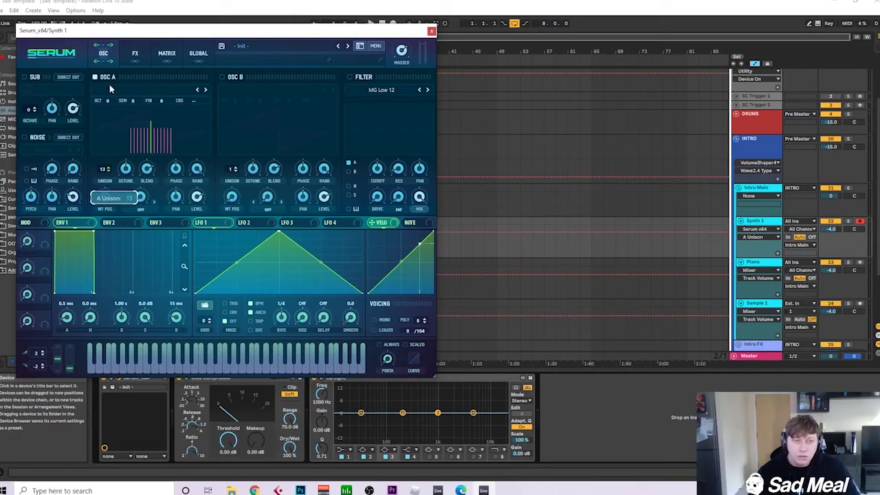
left_click_drag(125, 171, 125, 162)
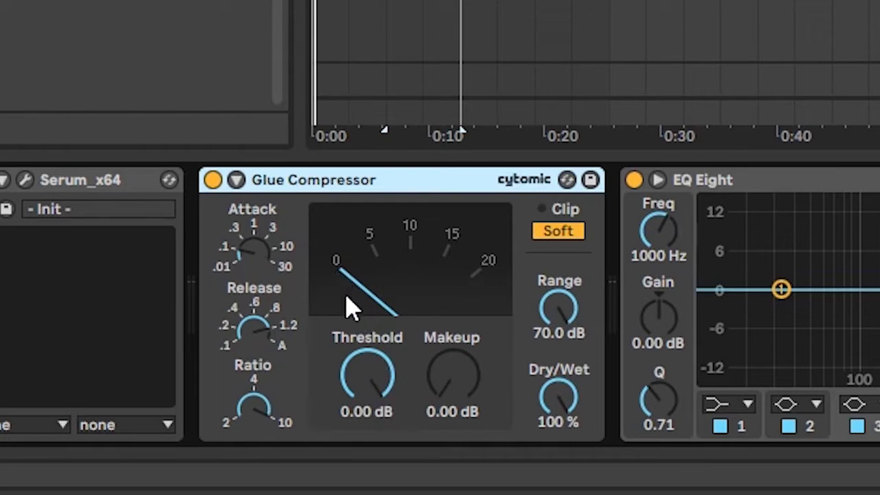
Set Synth 1's Glue Compressor threshold to -5.40 dB, raise its makeup gain and adjust the EQ Eight while the clip plays.
key("space")
left_click_drag(360, 392, 360, 449)
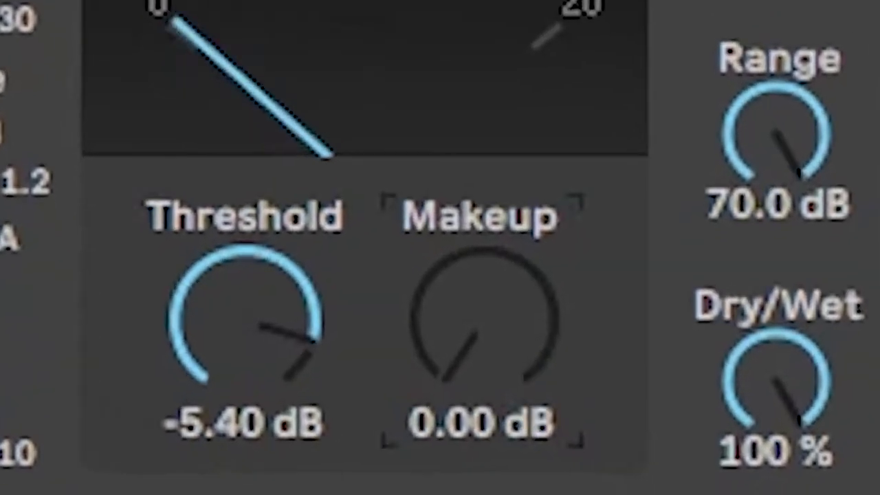
left_click_drag(571, 404, 571, 360)
mouse_move(405, 233)
left_mouse_down()
mouse_move(405, 214)
mouse_move(405, 245)
left_mouse_up()
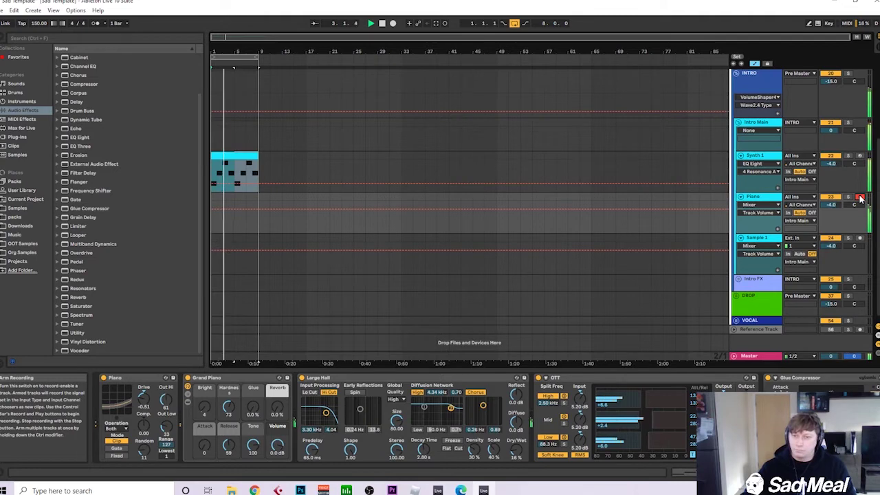
Insert an eight-bar MIDI clip on the Synth 2 track and set its Glue Compressor to a -13.3 dB threshold with raised makeup gain.
left_click(750, 157)
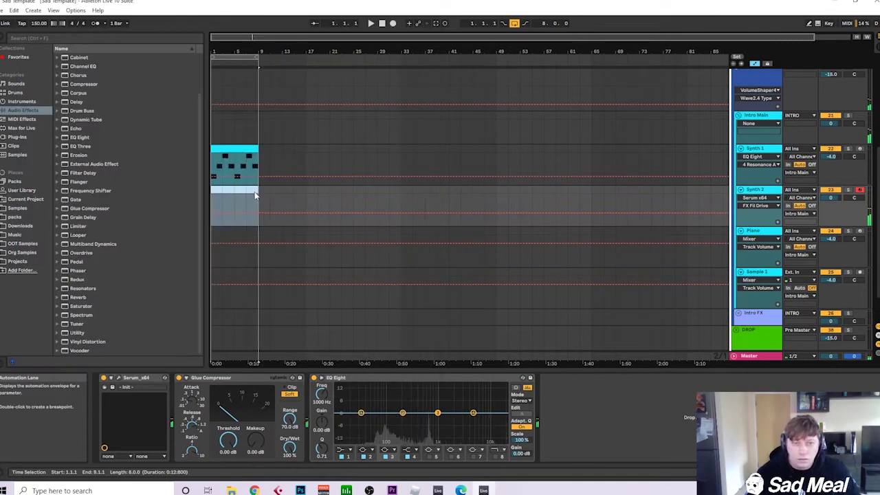
right_click(256, 193)
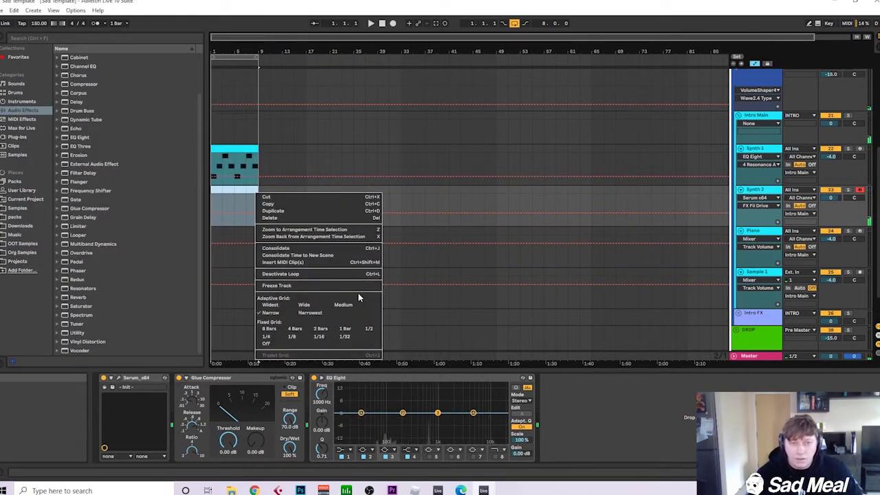
left_click(331, 273)
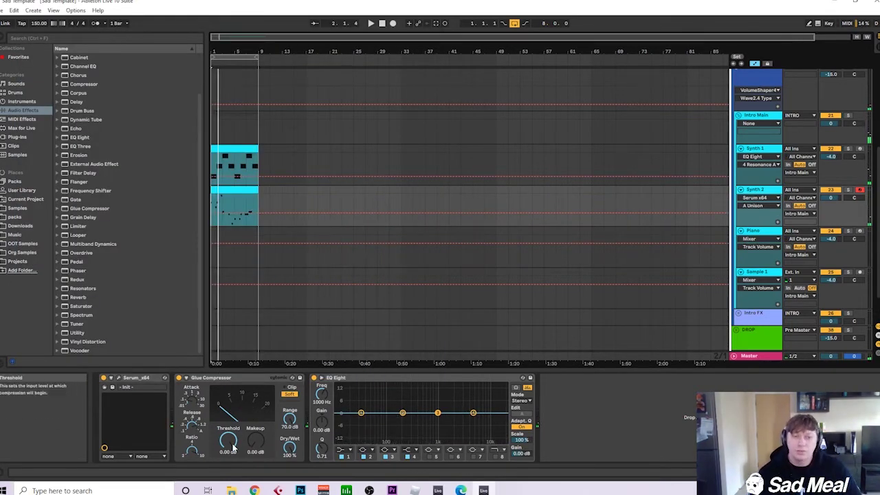
left_click_drag(255, 443, 255, 422)
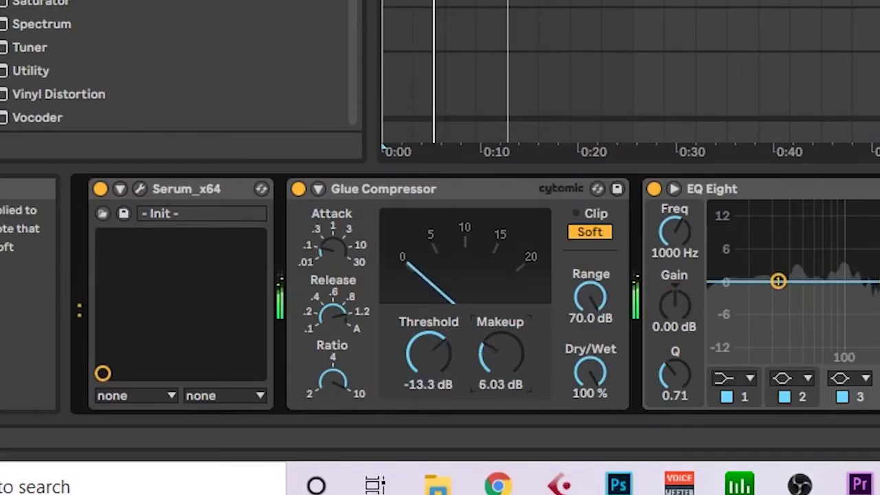
left_click_drag(485, 362, 485, 350)
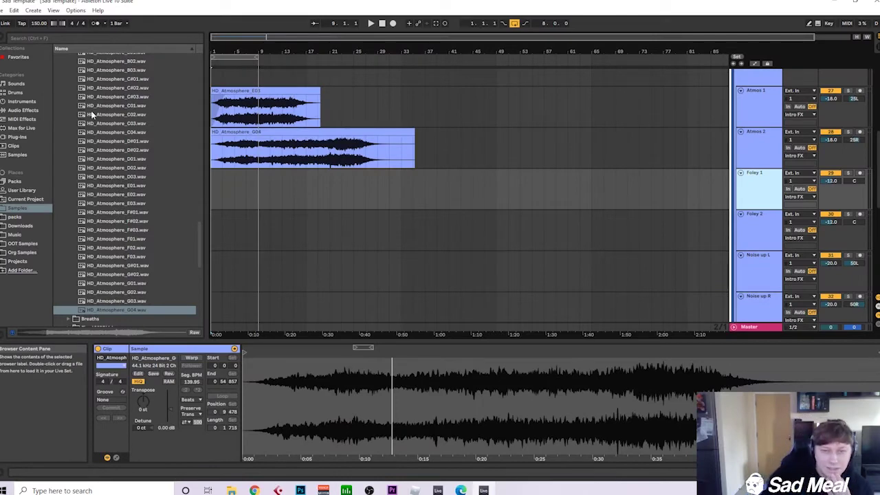
Add a Reverb preset and the Multiband Dynamics preset OTT to the Foley 1 track's device chain.
left_click(98, 38)
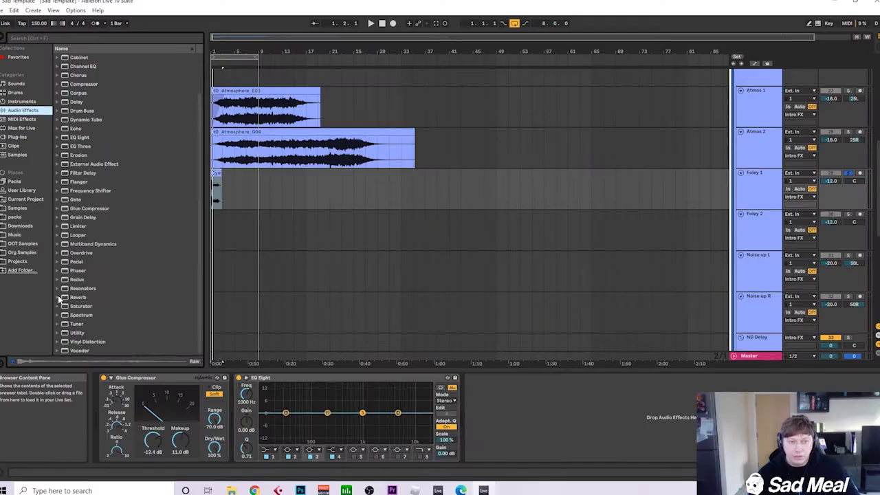
left_click(61, 296)
left_click(63, 305)
double_click(97, 314)
left_click(82, 234)
left_click_drag(85, 306, 500, 436)
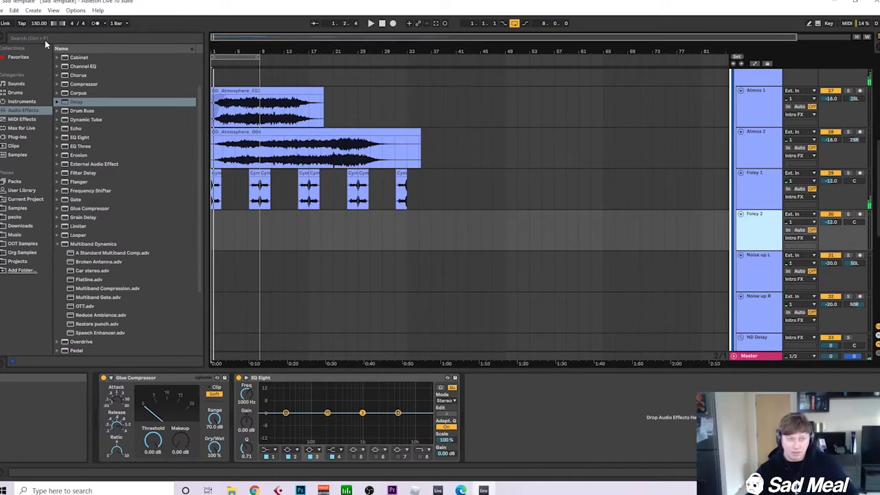
Search the samples for "birds", place Cymatics - LIFE - Birds Chirping 1.wav on the Foley 2 track and play it.
left_click(44, 40)
type("birds")
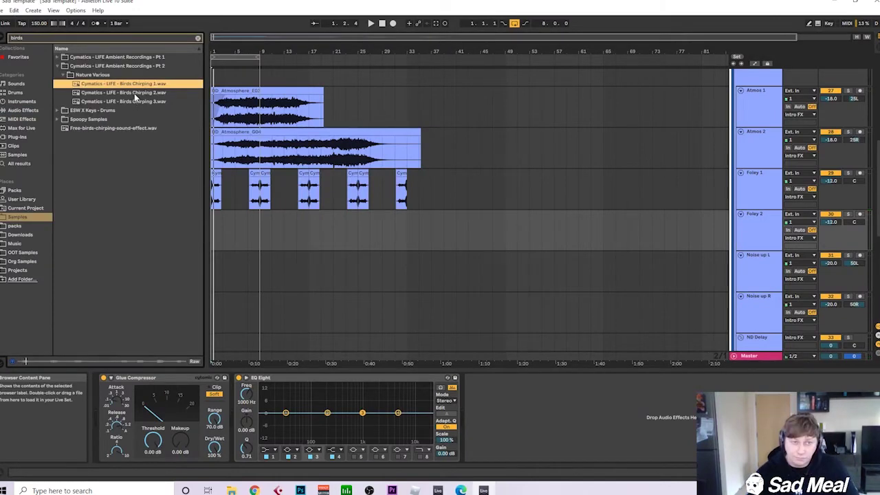
left_click_drag(124, 84, 278, 224)
key("space")
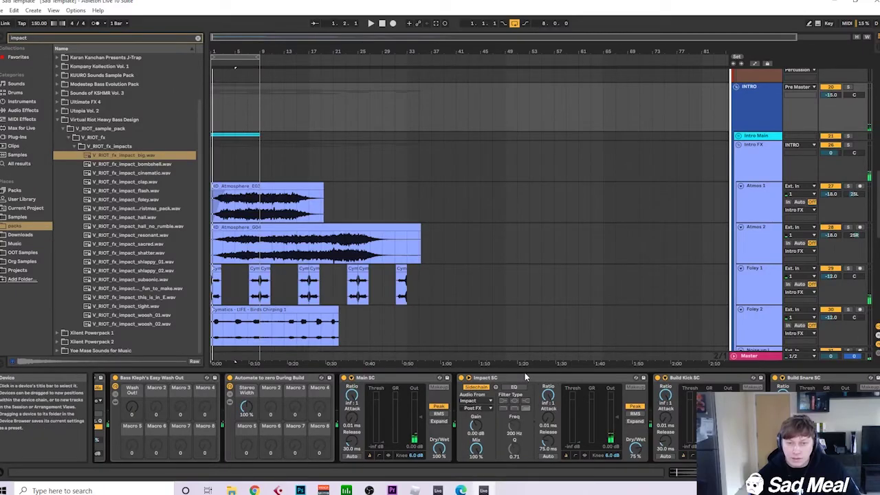
Set the ratio of the INTRO group's Impact SC compressor to 3.15 : 1.
left_click(525, 376)
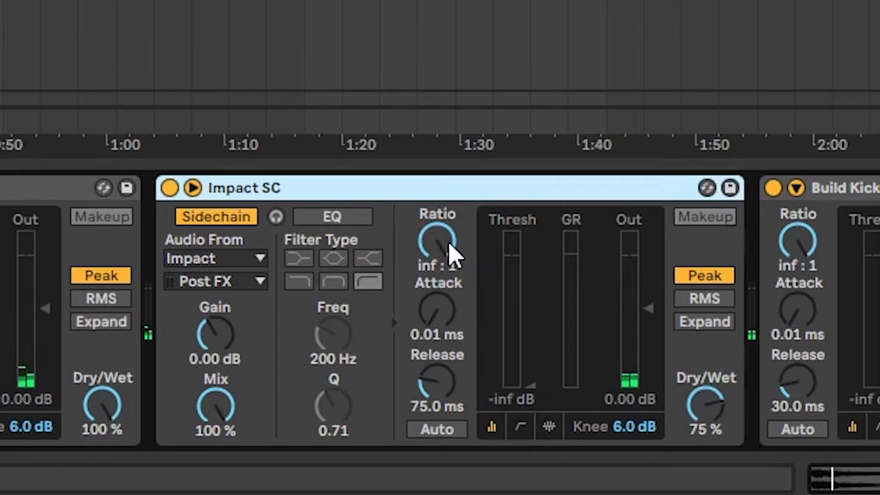
left_click_drag(437, 241, 437, 261)
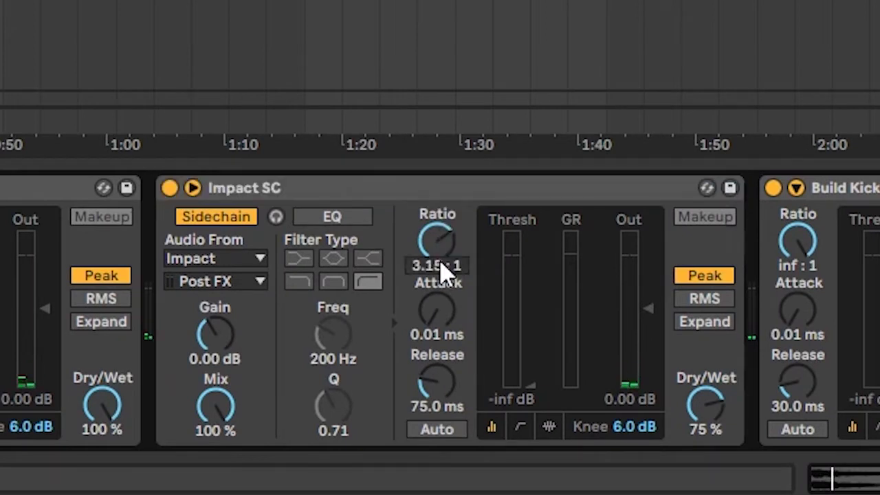
Set the Impact SC compressor to a 4.00 : 1 ratio, -10.9 dB threshold, 0.10 ms attack and 68.4 ms release.
key("Return")
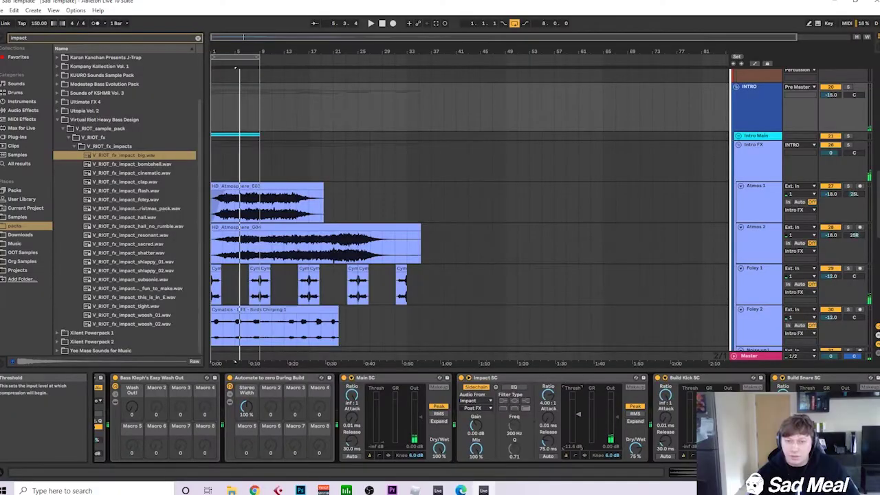
left_click_drag(579, 416, 581, 426)
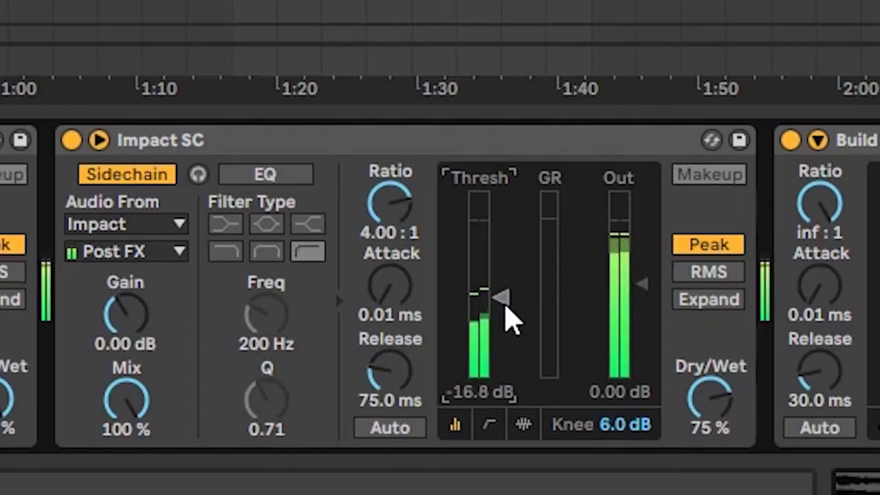
left_click_drag(500, 273, 499, 270)
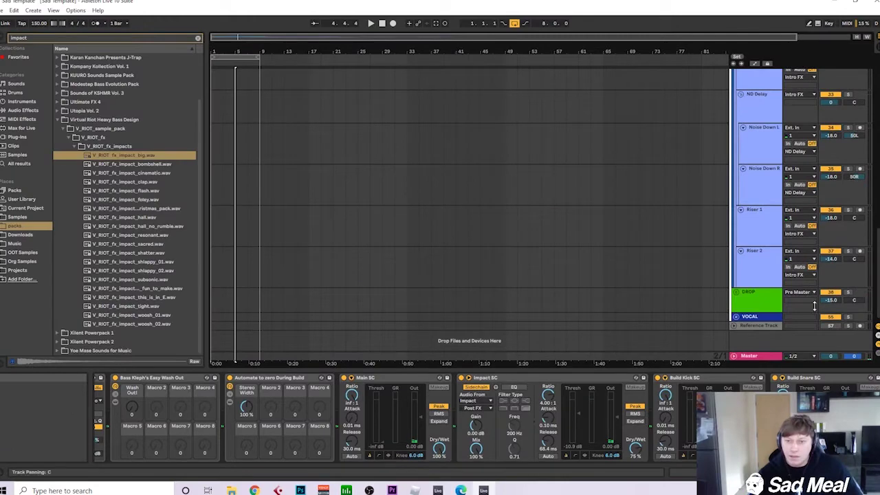
Unfold the VOCAL group and place Lead Vocal.wav on the Main Vocal track at bar 8.
left_click(736, 317)
left_click(753, 322)
scroll(759, 324, "down", 1)
left_click(759, 325)
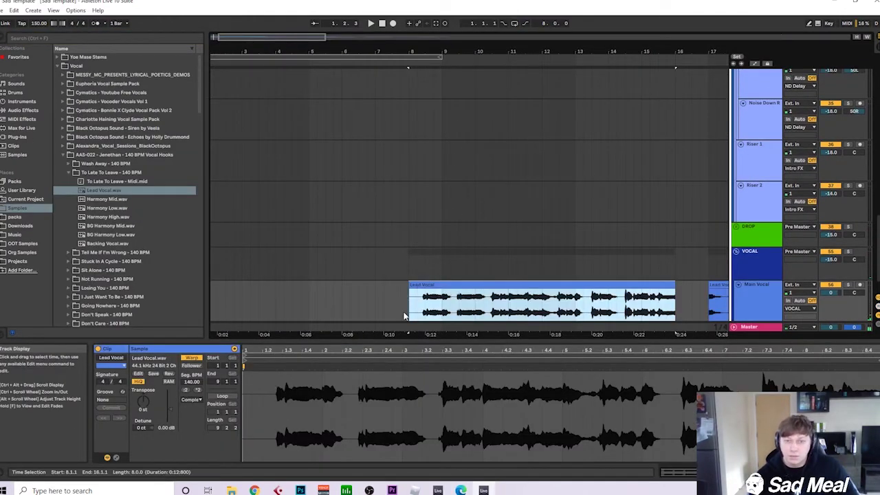
Play the lead vocal from just before bar 8 and extend the end of its clip.
left_click(401, 313)
key("space")
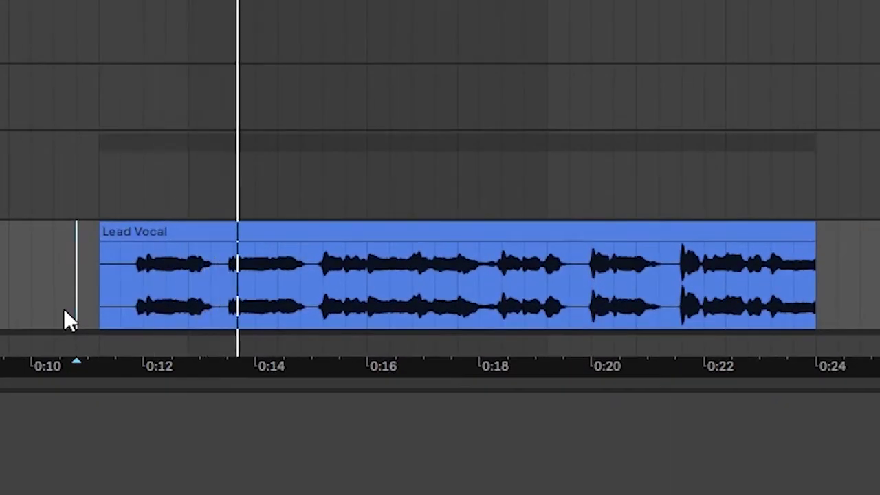
left_click_drag(815, 250, 868, 249)
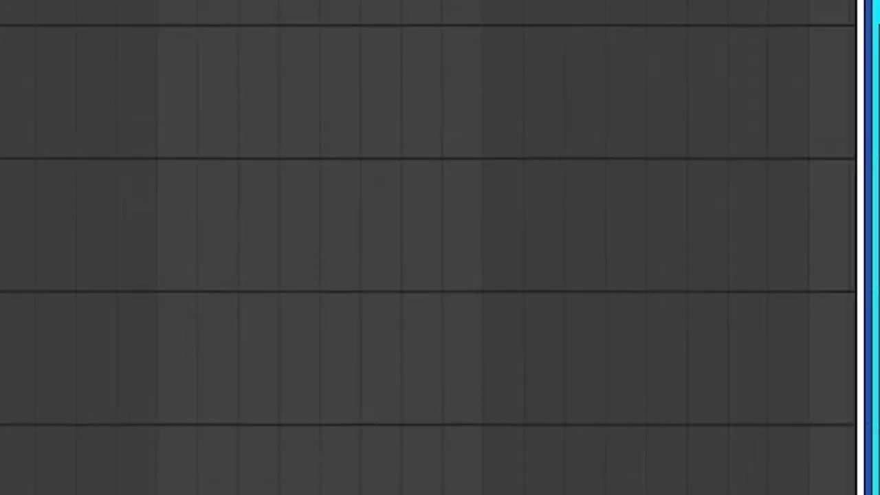
Place the noise up and Noise Down 2.wav samples on the Intro FX noise tracks and play the result.
left_click(391, 457)
left_click_drag(334, 219, 516, 265)
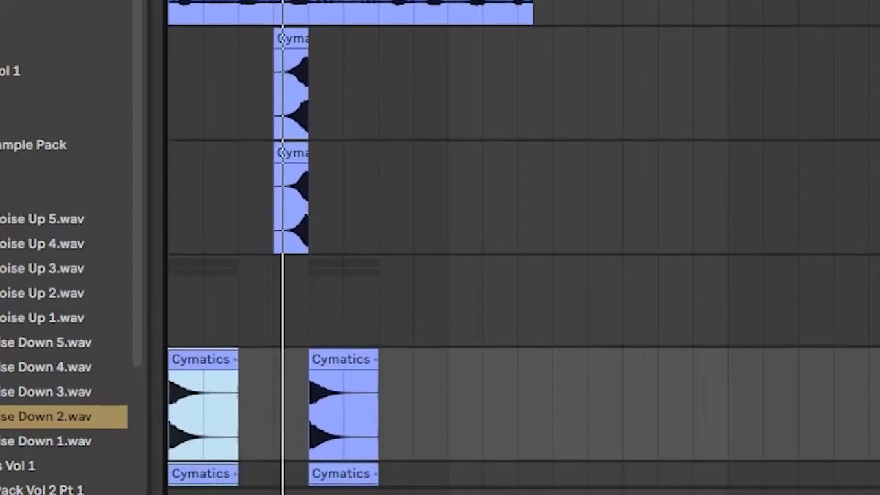
scroll(522, 302, "down", 2)
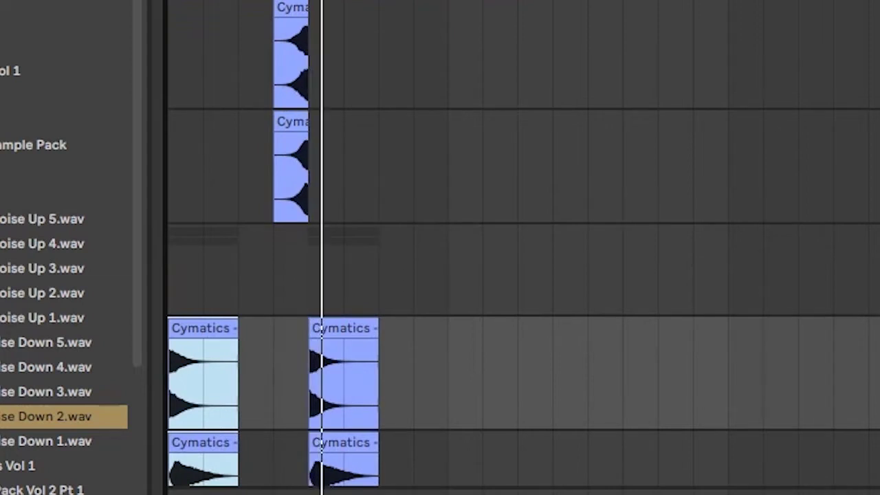
scroll(523, 275, "down", 5)
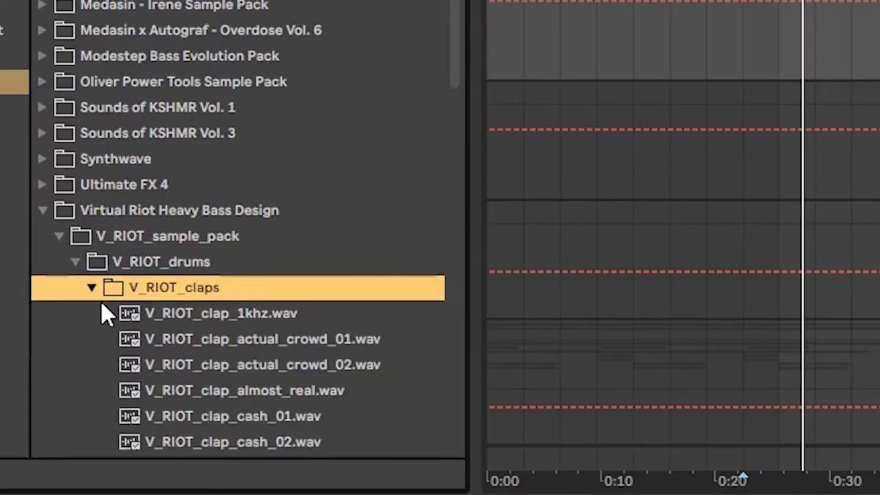
Load V_RIOT clap samples, including V_RIOT_clap_1khz.wav and V_RIOT_clap_actual_crowd_01.wav, onto separate Drum Rack pads.
left_click(237, 315)
key("Down")
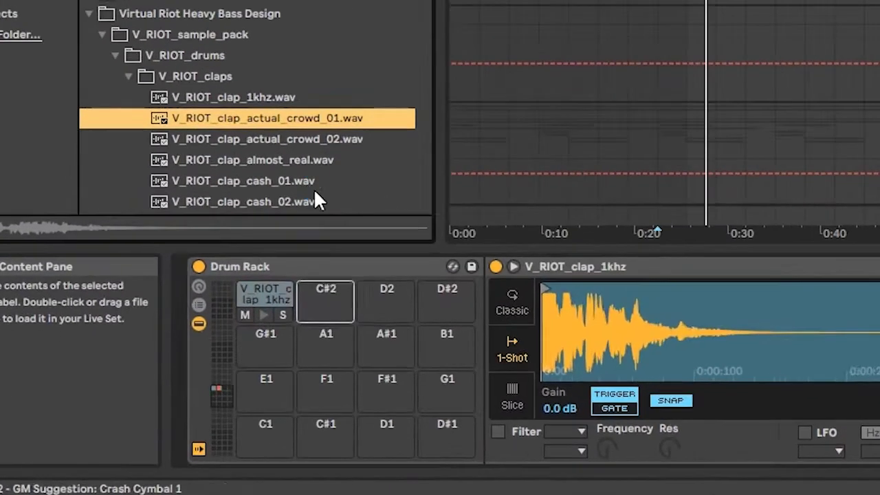
left_click(297, 180)
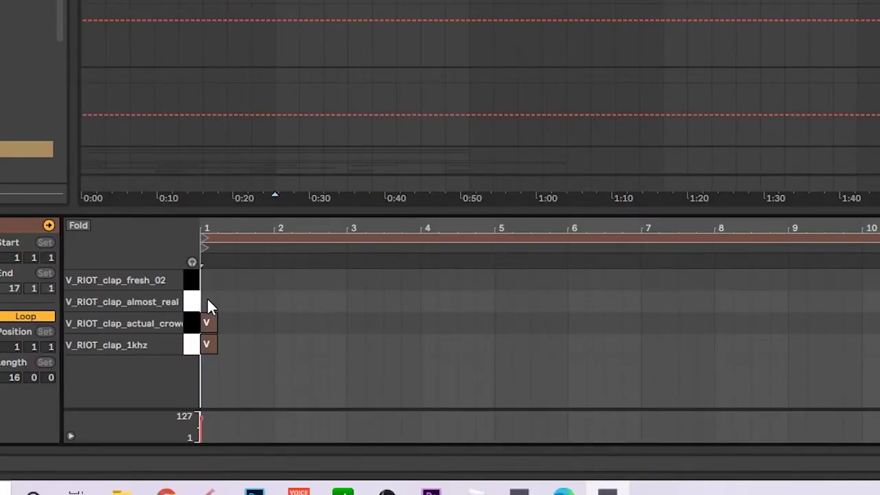
Stack notes for all four claps at bar 1 of the MIDI clip and duplicate them repeatedly along the clip.
left_click(207, 301)
left_click(207, 280)
key("ctrl+d")
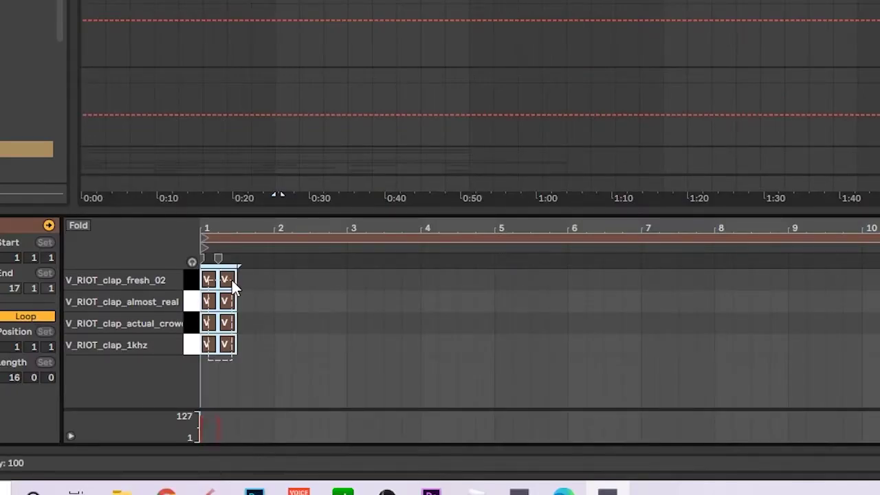
key("ctrl+d")
key("ctrl+d")
key("ctrl+d")
key("ctrl+d")
key("ctrl+d")
key("ctrl+d")
key("ctrl+d")
key("ctrl+d")
key("ctrl+d")
key("ctrl+d")
key("ctrl+d")
key("ctrl+d")
key("ctrl+d")
key("ctrl+d")
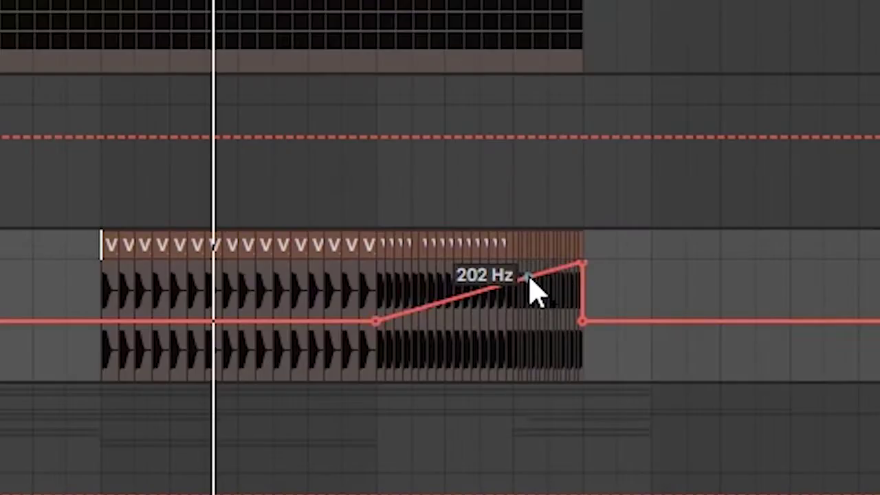
Reshape the Build Snare track's rising Frequency Shifter Fine automation and delete the selected intro material at the end of the build.
left_click_drag(533, 289, 560, 287)
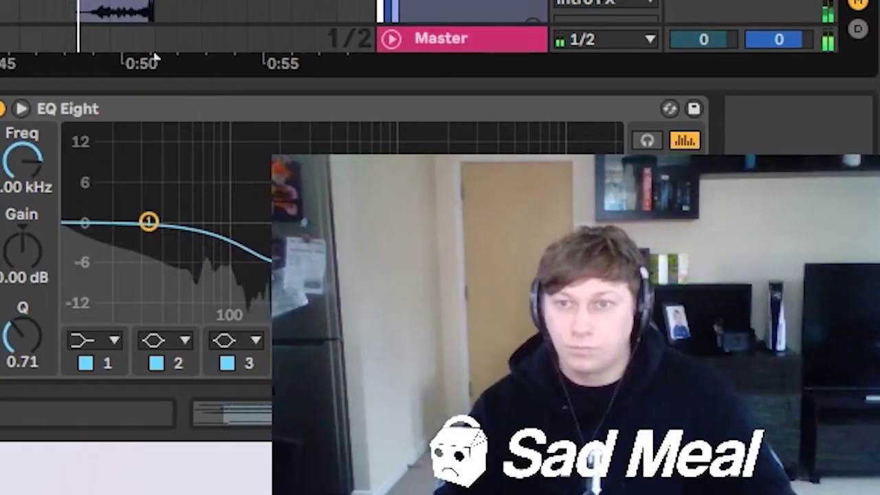
key("Delete")
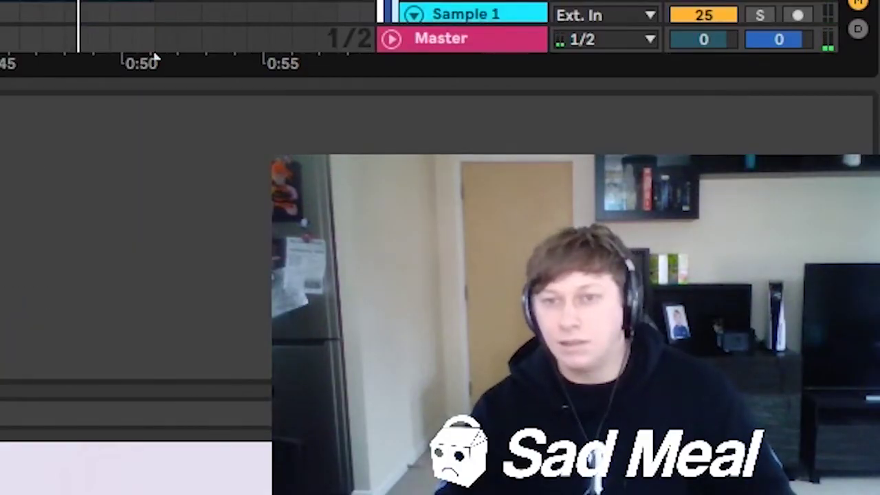
key("Delete")
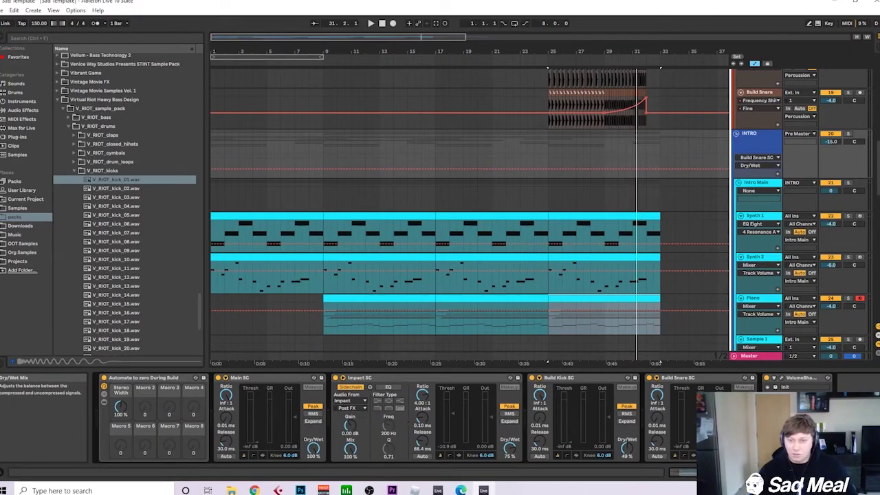
Play the build-up from bar 25 and adjust the INTRO group's Build Snare SC Dry/Wet.
left_click(548, 165)
key("space")
left_click_drag(651, 164, 650, 177)
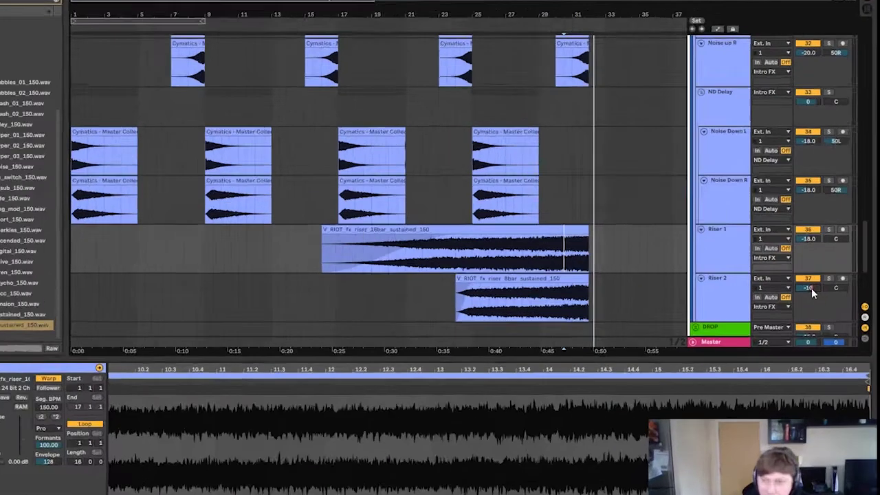
Set the Riser 2 track volume to -6.0 dB and adjust the Riser 1 volume against playback.
left_click_drag(834, 286, 834, 281)
left_click(645, 229)
type("-12")
key("Return")
key("space")
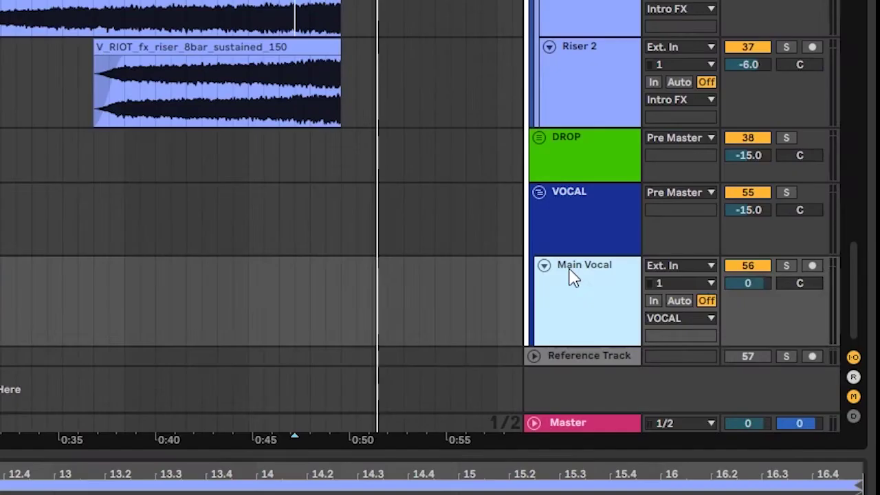
Duplicate the Main Vocal track, delete the copied clip and browse the samples for vocal harmonies.
key("ctrl+d")
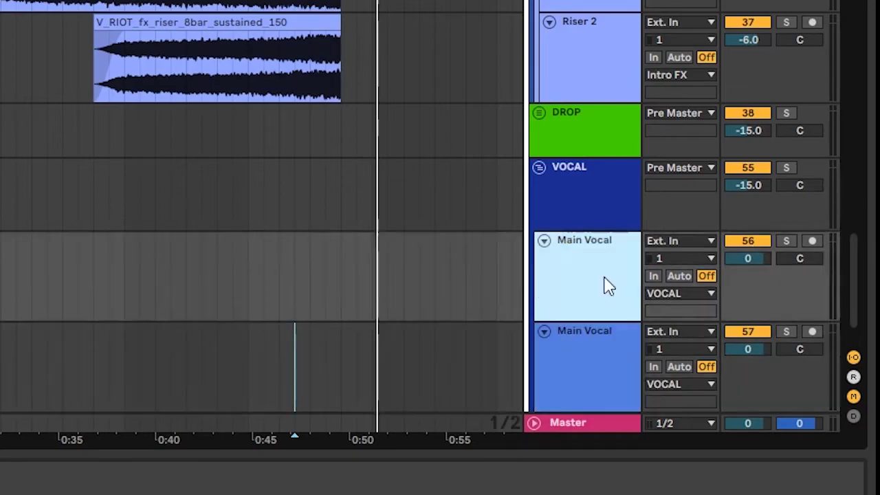
key("Delete")
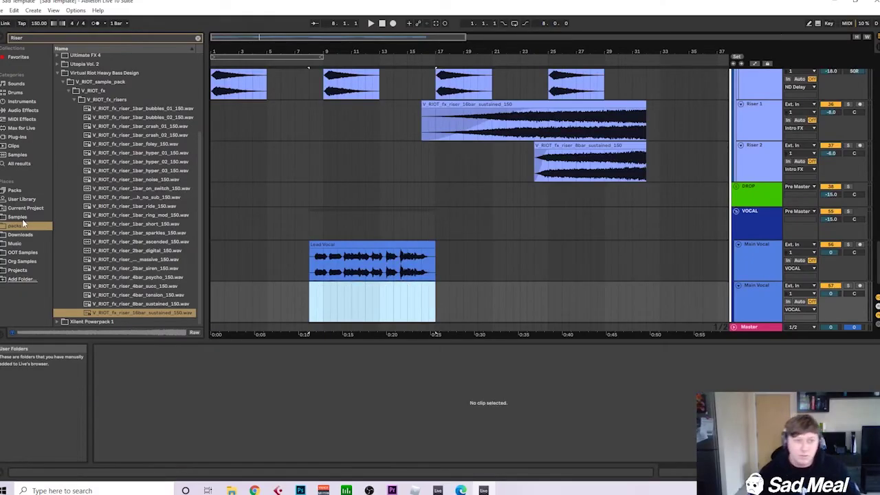
left_click(155, 69)
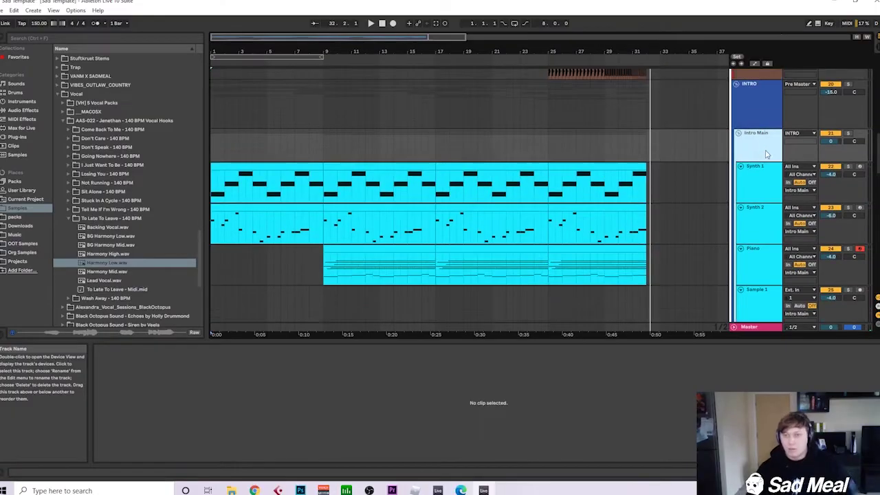
Automate a macro on the INTRO group to rise from bar 21 to 127 at bar 32, bending the ramp into a curve.
double_click(749, 121)
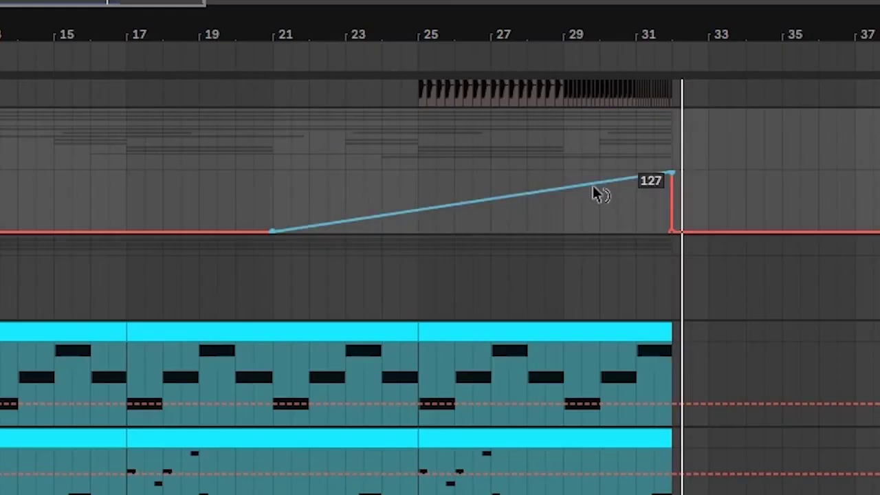
left_click_drag(595, 190, 595, 218)
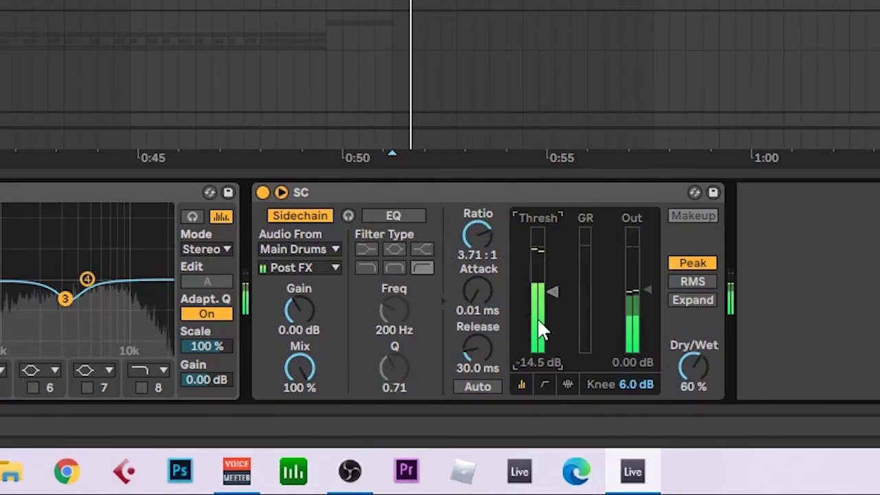
Raise the ratio of the SC compressor that is sidechained to Main Drums.
left_click(477, 230)
mouse_move(478, 235)
left_mouse_down()
mouse_move(478, 223)
mouse_move(479, 231)
left_mouse_up()
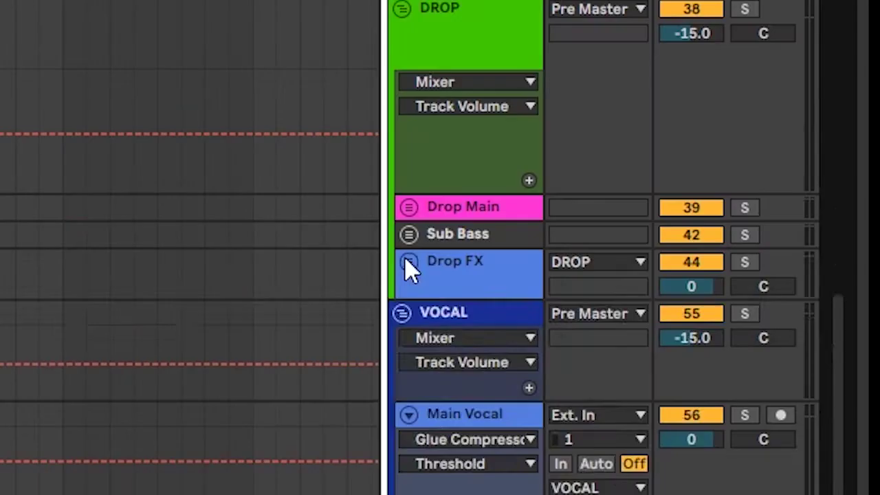
Unfold the Drop FX group and review the Chord Stab, Siren and Crowd clips starting at bar 33.
left_click(410, 268)
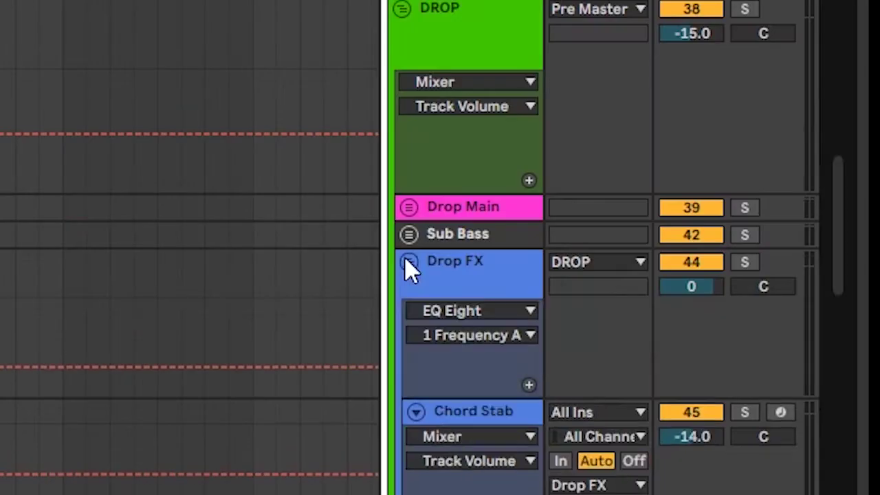
left_click(481, 309)
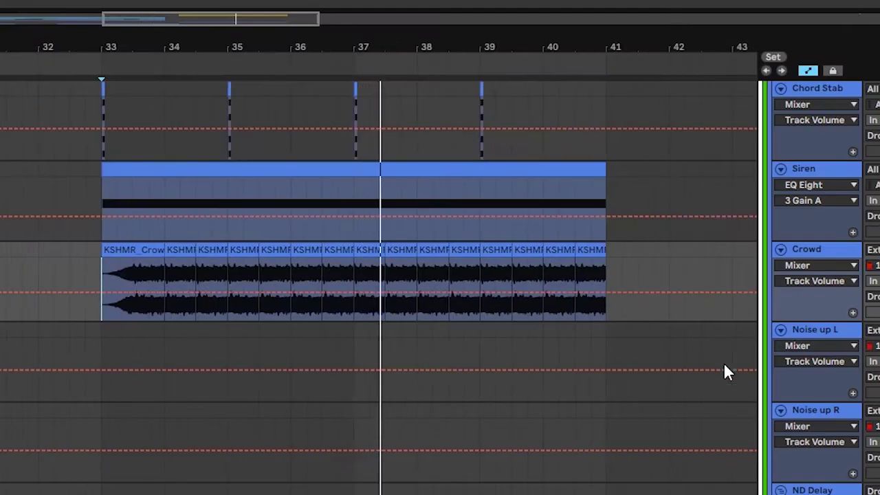
scroll(467, 414, "down", 2)
scroll(740, 132, "up", 5)
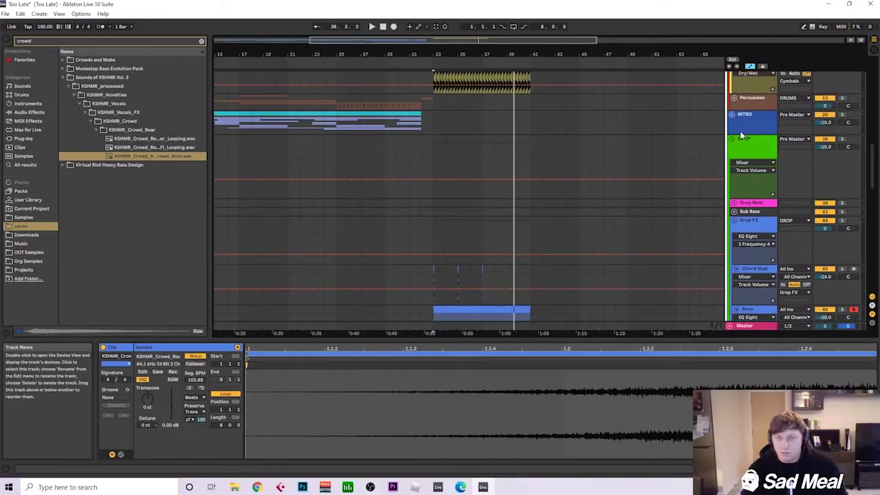
Unfold the INTRO group, copy its noise clips to the Drop FX noise tracks from bar 33 and play the drop.
left_click(733, 114)
scroll(399, 228, "down", 10)
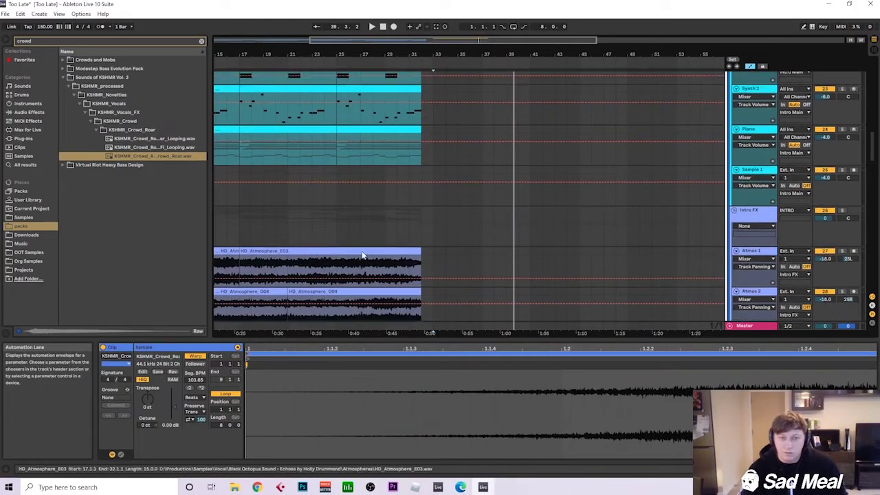
scroll(356, 258, "down", 10)
left_click_drag(342, 281, 415, 250)
key("space")
scroll(382, 238, "up", 5)
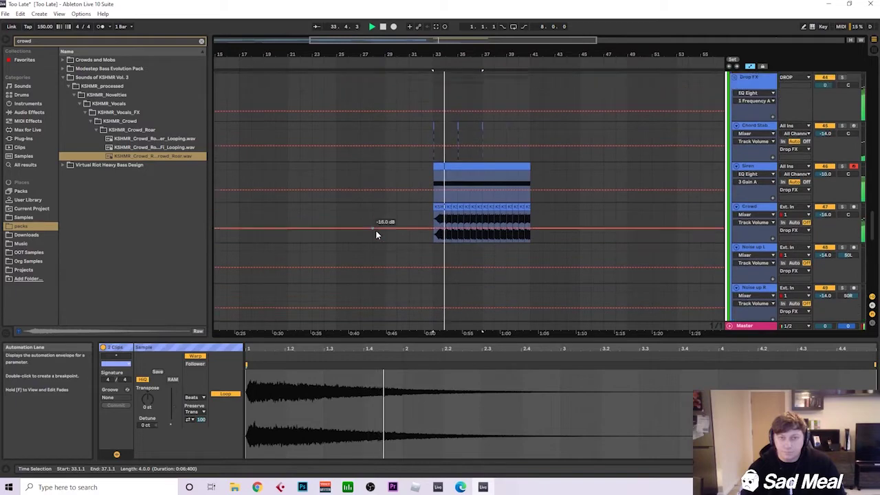
scroll(378, 241, "down", 10)
key("space")
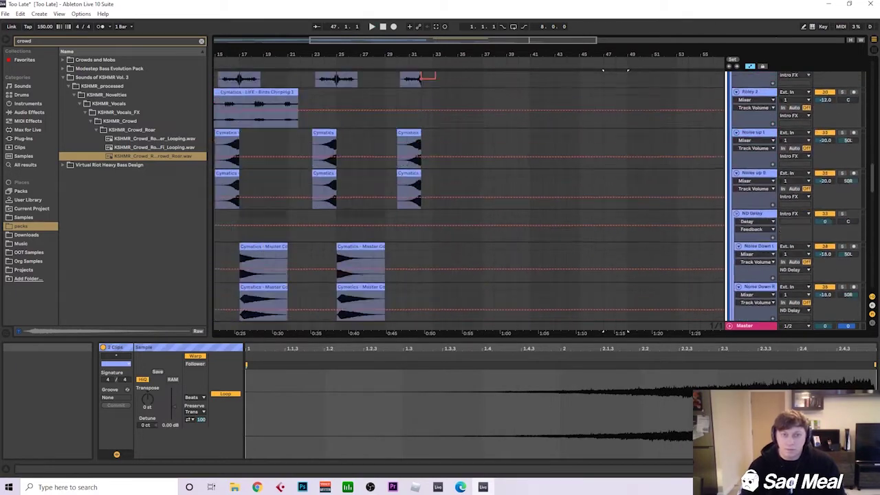
Select the SC Trigger 1 and SC Trigger 2 clips at bar 33 and copy the SC Trigger 2 clip to the second kick.
scroll(487, 268, "down", 3)
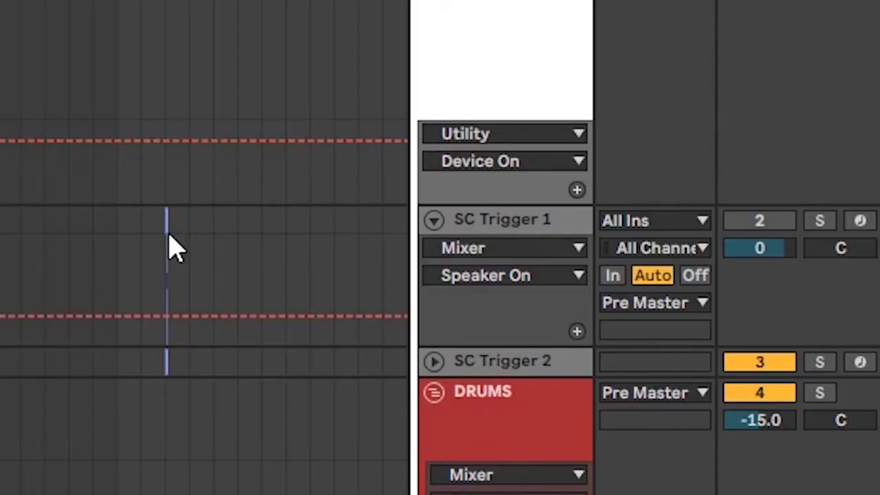
left_click(166, 224)
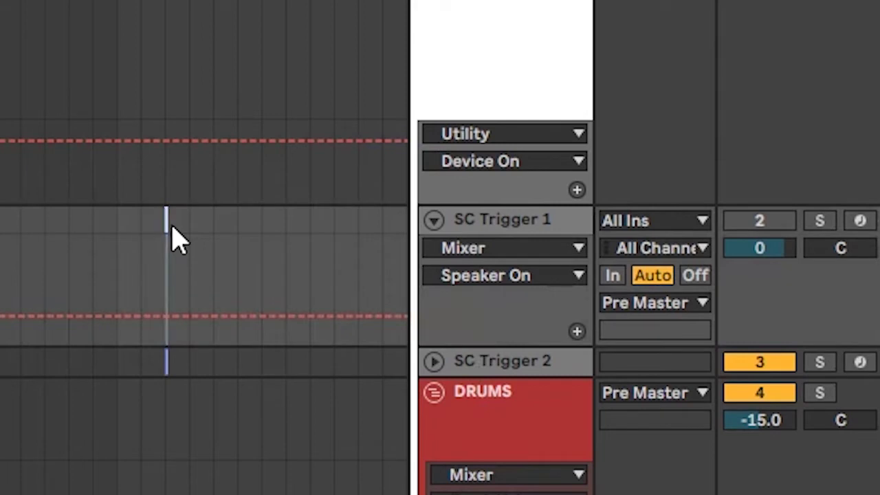
left_click(165, 361)
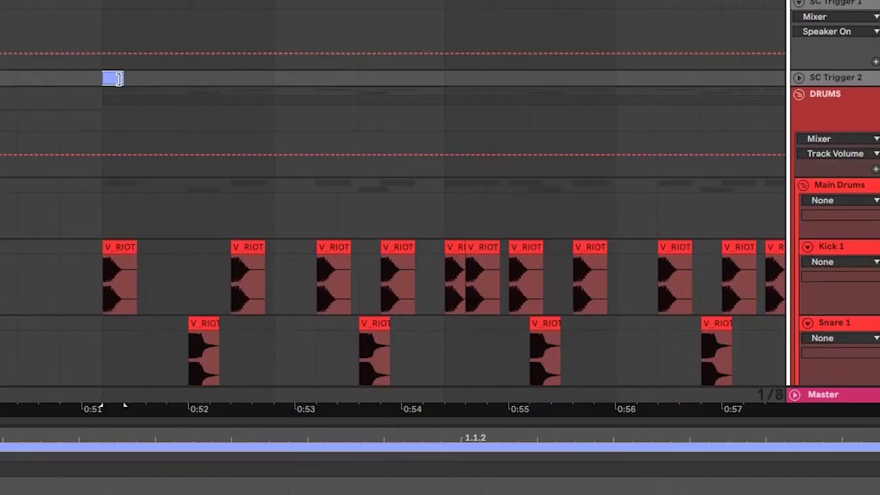
left_click_drag(127, 86, 231, 80)
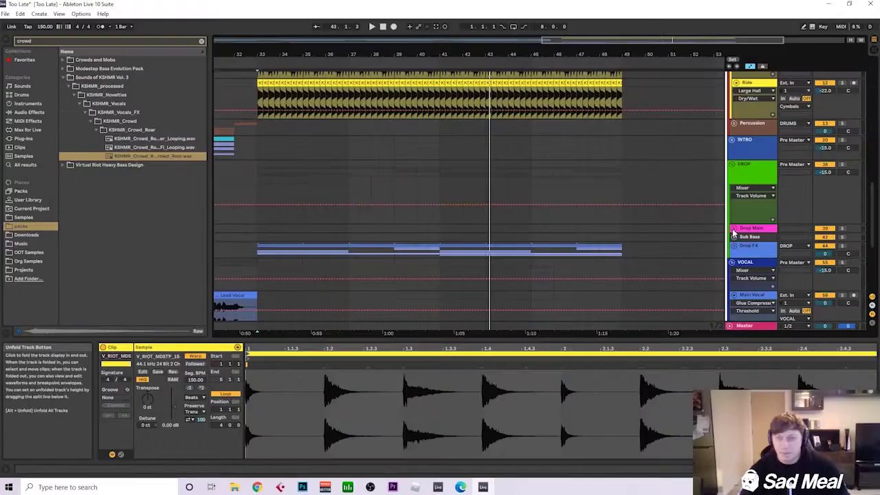
Unfold the Drop Main group and open the device chain of its Synth 1 track.
left_click(733, 229)
scroll(742, 227, "down", 2)
left_click(758, 217)
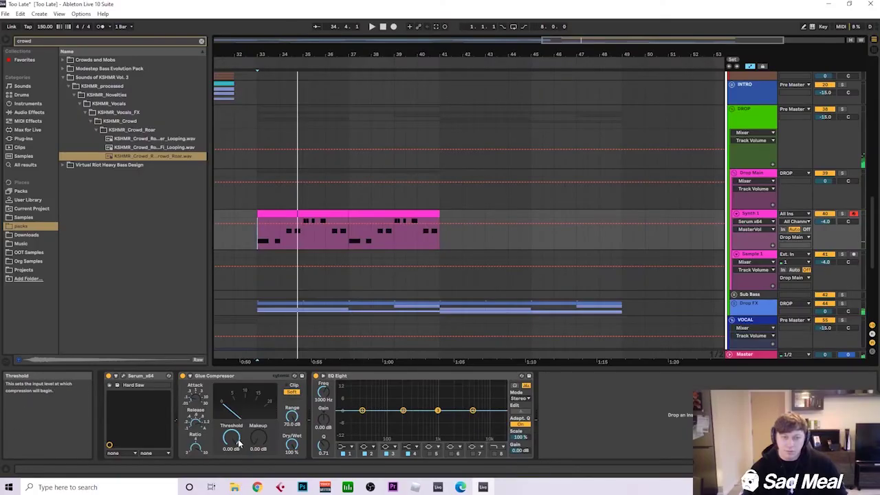
On Synth 1, set the Glue Compressor threshold to about -7 dB with 12.1 dB makeup and cut 4.34 dB at 198 Hz in EQ Eight.
left_click_drag(231, 436, 255, 442)
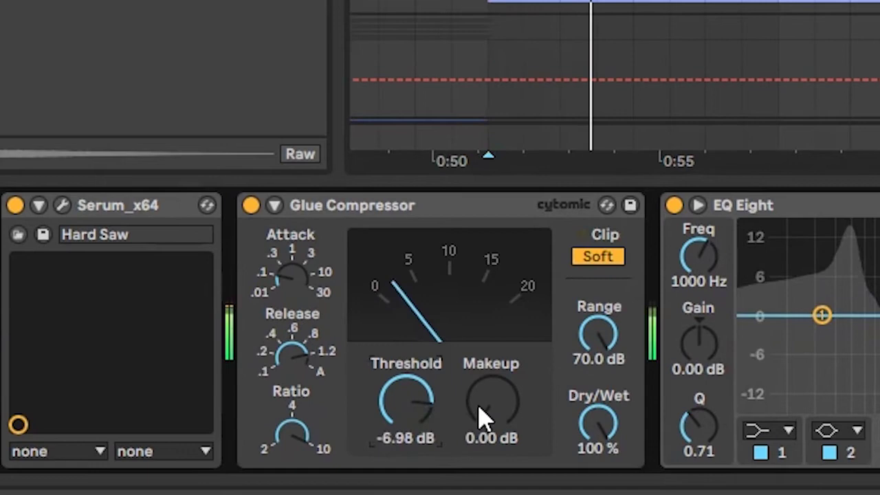
left_click_drag(481, 415, 481, 363)
scroll(668, 187, "down", 4)
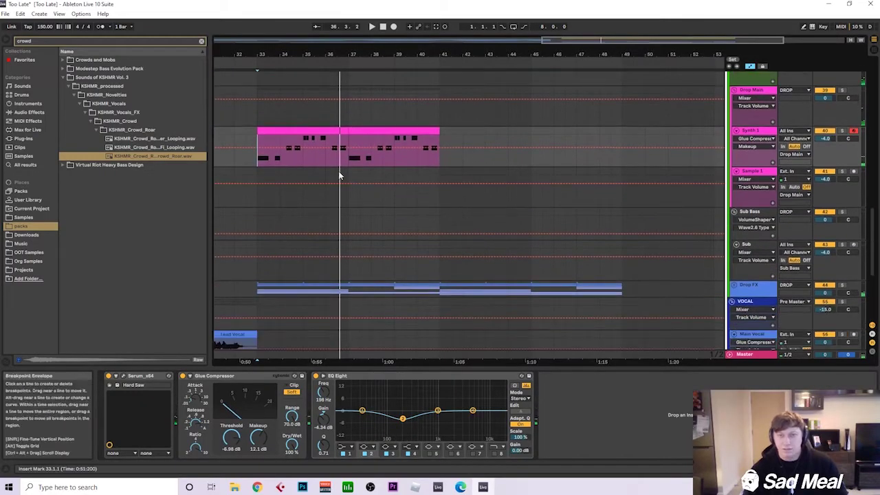
Copy the Synth 1 clip at bar 33 to the Sub track and open the preset list in the synth track's Serum.
left_click(300, 130)
left_click_drag(314, 157, 313, 253)
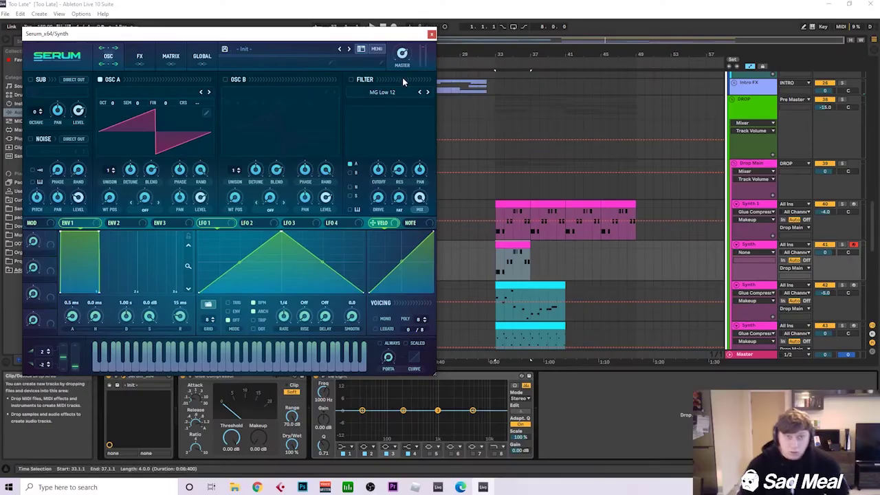
left_click(245, 48)
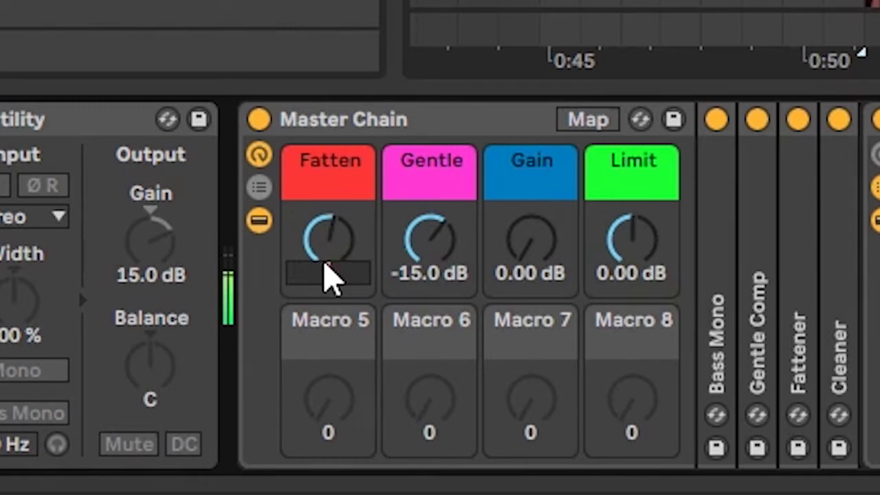
Set the Fatten macro of the Master Chain to 4 dB.
type("4")
key("Return")
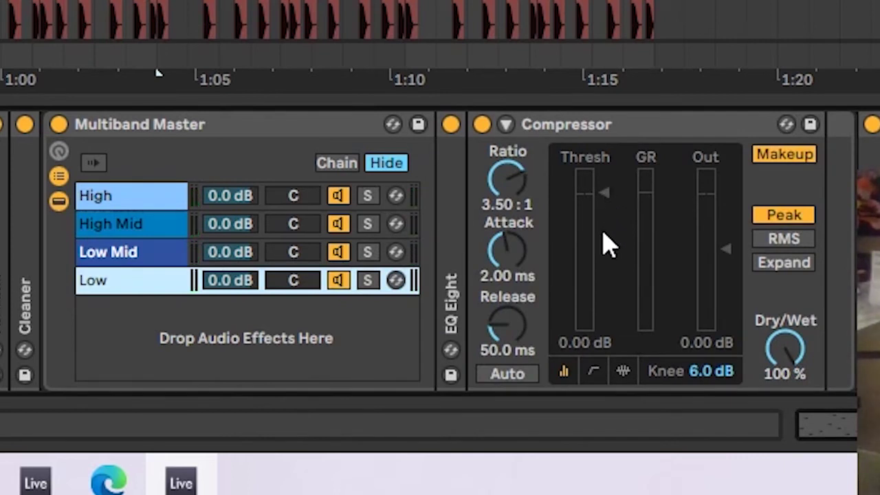
Lower the Multiband Master compressor thresholds to about -12.7 dB for Low, -14.9 dB for Low Mid and -13.8 dB for High Mid, soloing the bands.
mouse_move(612, 202)
left_mouse_down()
mouse_move(612, 232)
mouse_move(603, 238)
left_mouse_up()
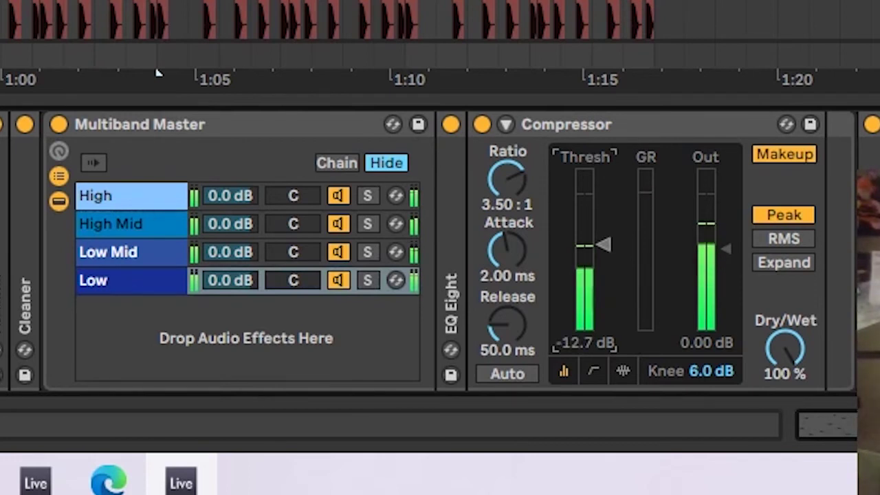
left_click(367, 252)
left_click(368, 280)
left_click(368, 252)
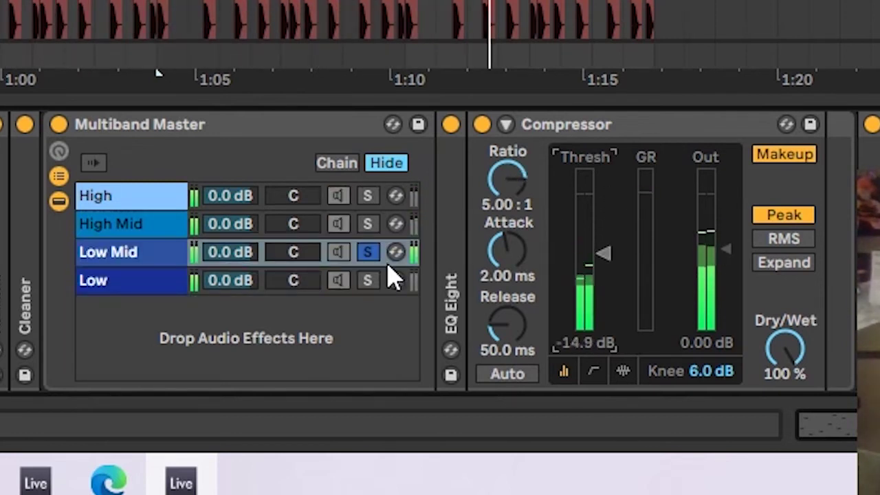
left_click(367, 223)
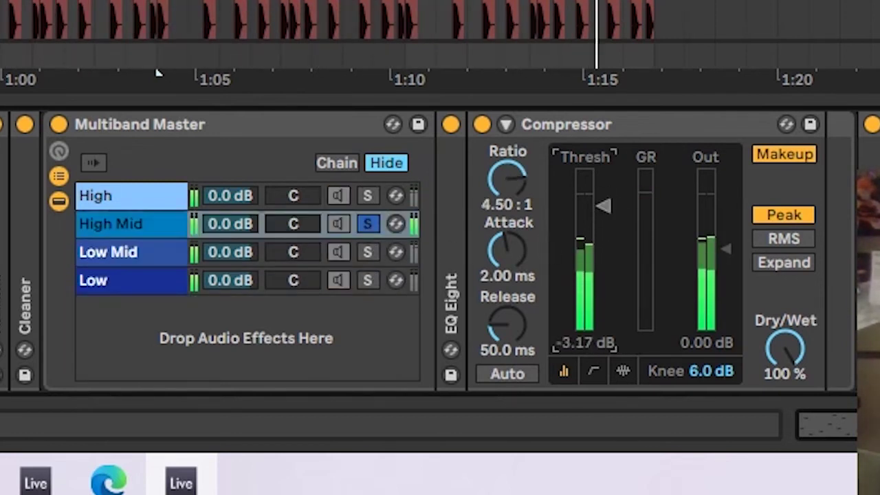
Turn off compressor Makeup in the Low, Low Mid, High Mid and High bands of the Multiband Master.
left_click(197, 280)
left_click(797, 157)
left_click(127, 262)
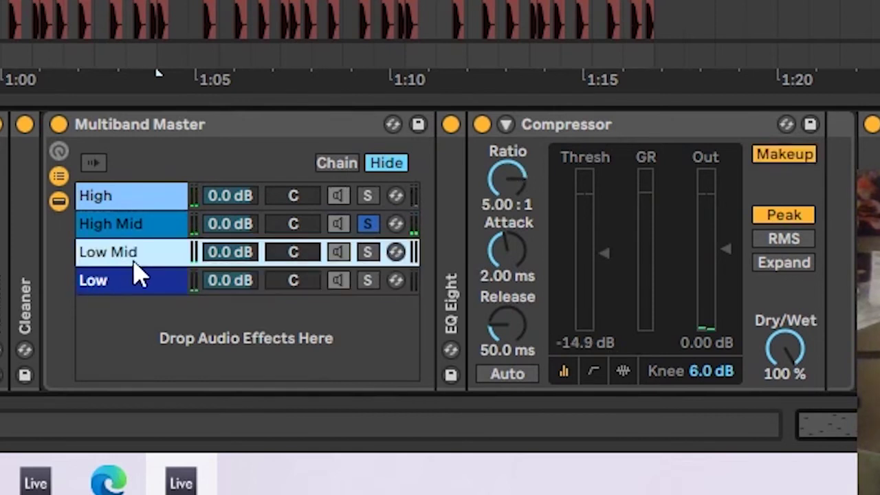
left_click(763, 158)
left_click(187, 228)
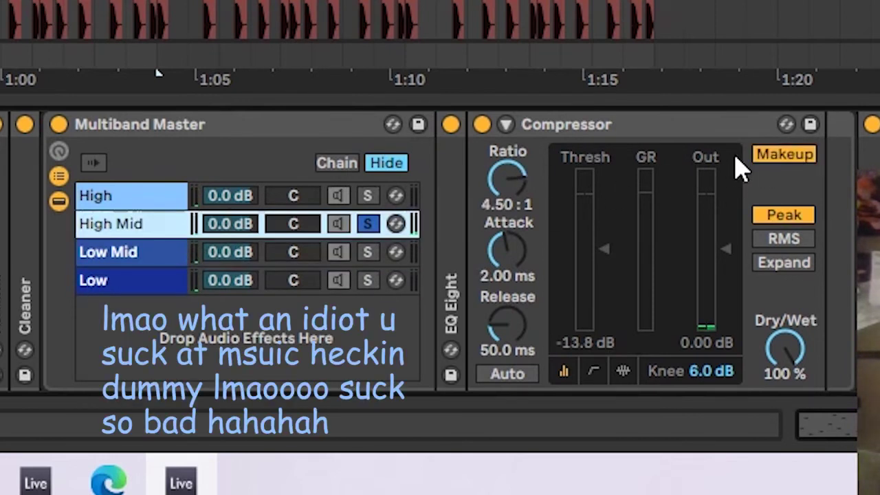
left_click(783, 156)
left_click(118, 202)
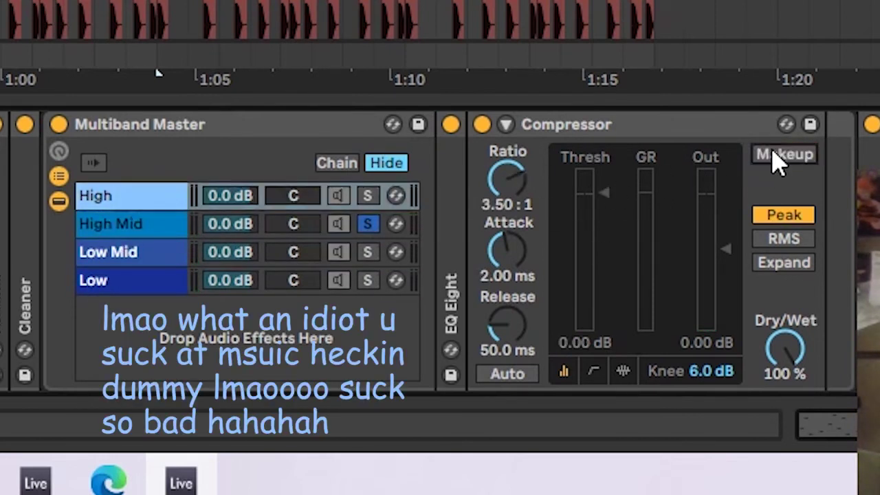
Solo the High band instead of High Mid, lower its compressor threshold and unsolo it.
left_click(374, 224)
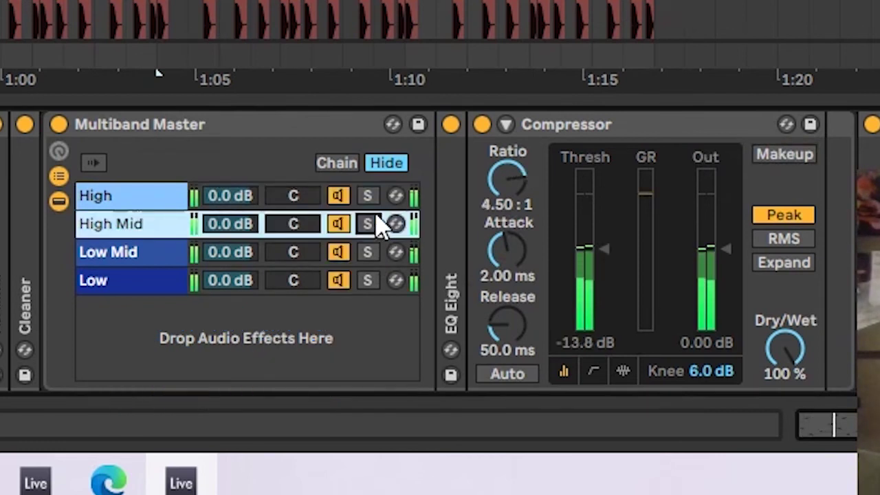
left_click(367, 199)
left_click_drag(617, 216, 616, 227)
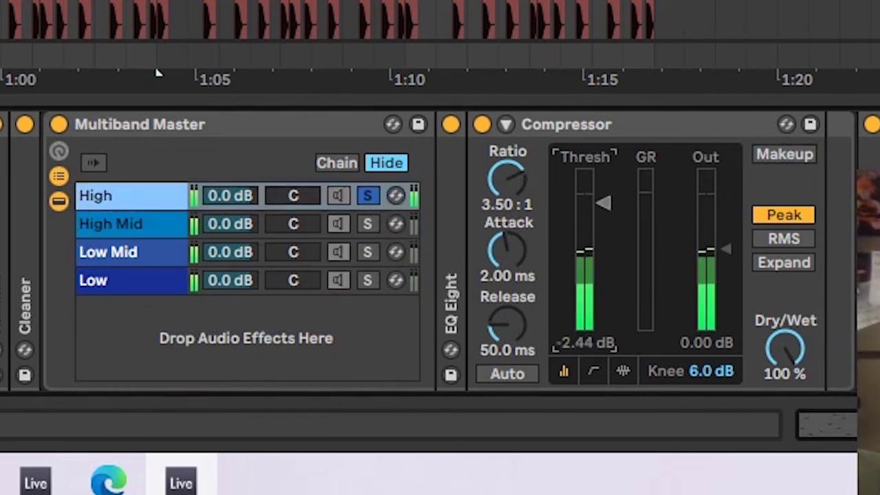
left_click(368, 198)
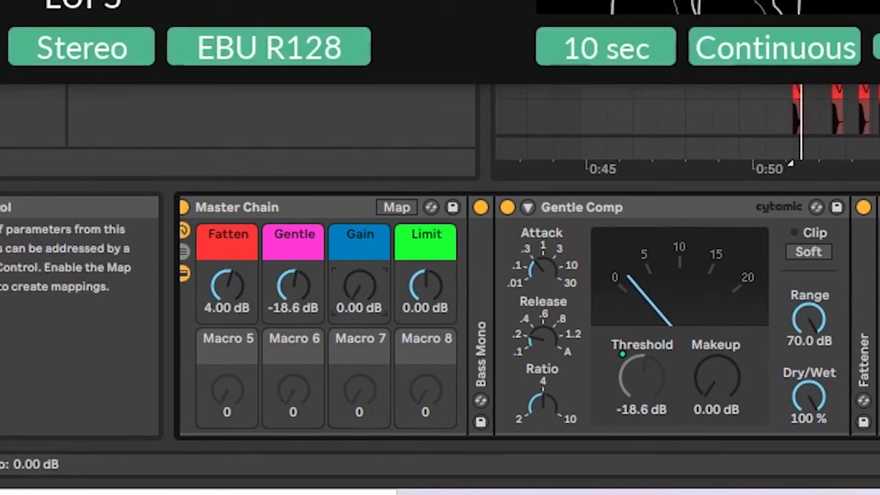
Raise the Master Chain's Gain macro to 12 dB and its Limit macro to 2.46 dB.
left_click_drag(362, 289, 362, 284)
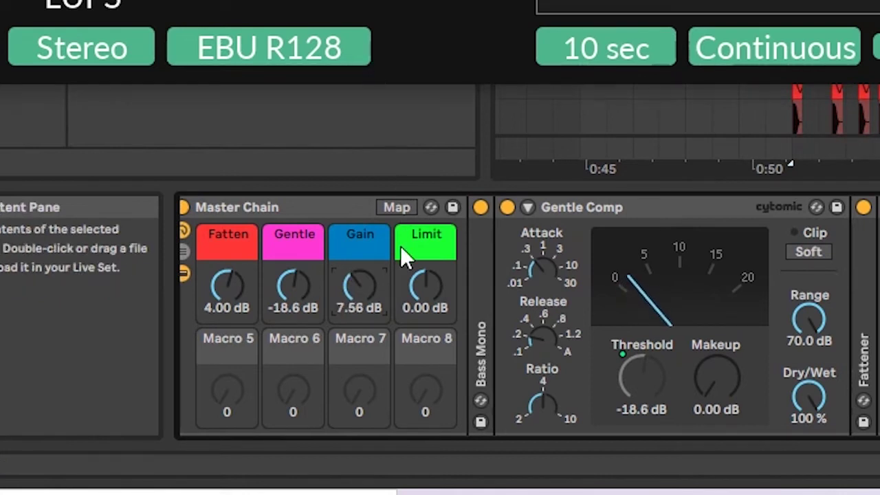
left_click_drag(424, 296, 424, 275)
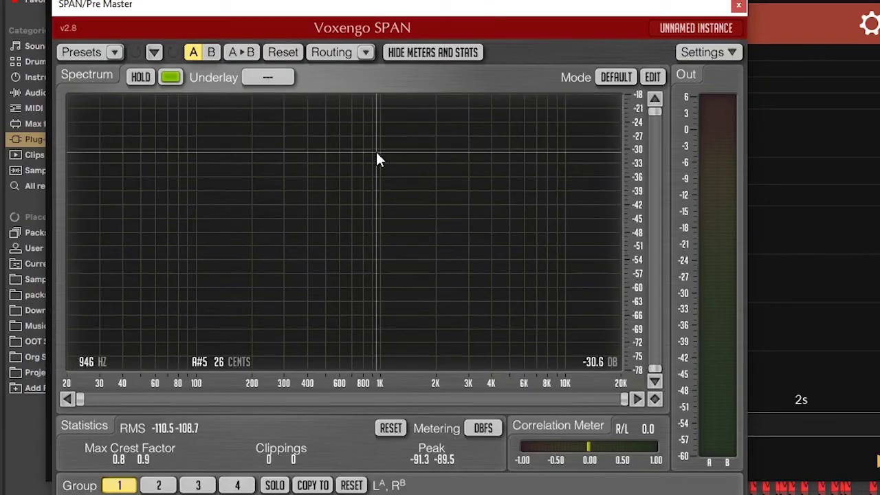
Play the drop to examine the Pre Master spectrum in SPAN, and close the analyzer window.
key("space")
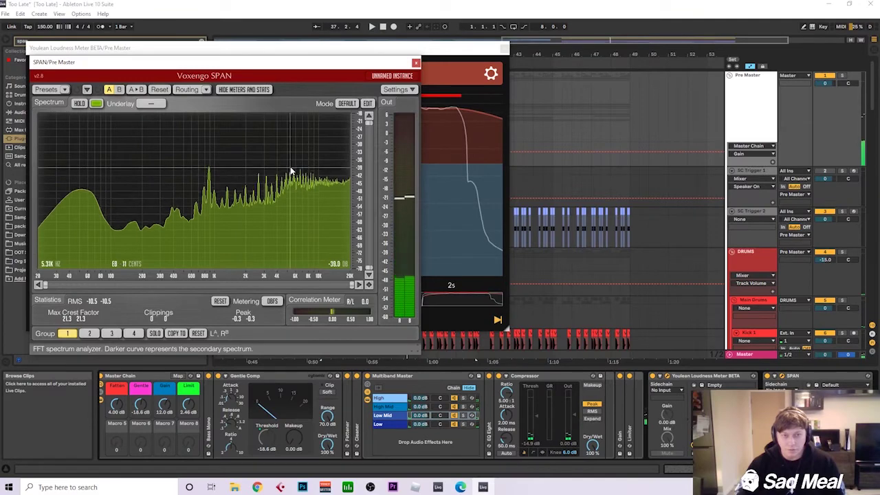
left_click(738, 5)
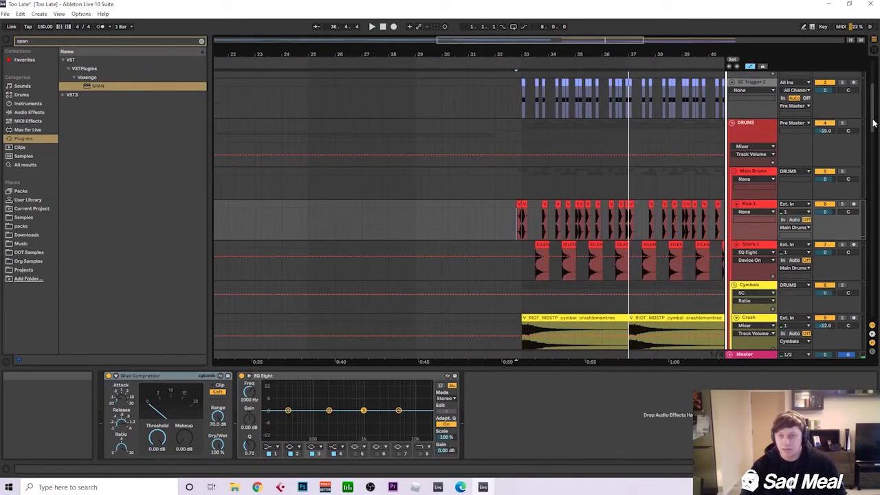
Set the track volumes of Kick 1 and Snare 1 to -3.5 dB.
scroll(872, 121, "down", 1)
left_click_drag(624, 43, 605, 40)
scroll(719, 187, "up", 1)
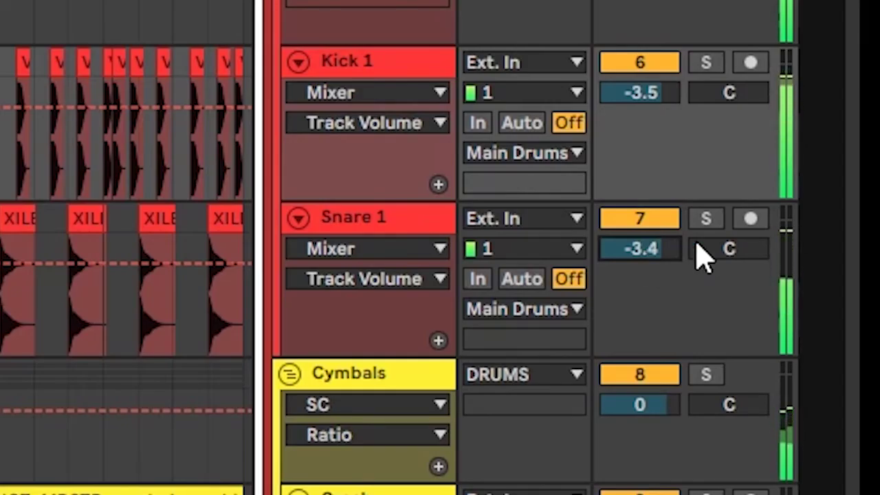
type("5")
key("Return")
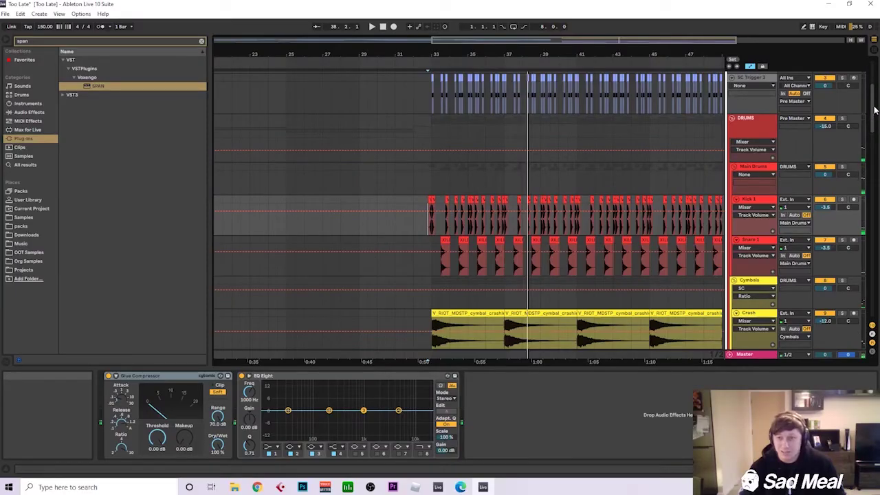
Select the Pre Master track to bring up its mastering device chain.
scroll(874, 110, "up", 3)
left_click(732, 108)
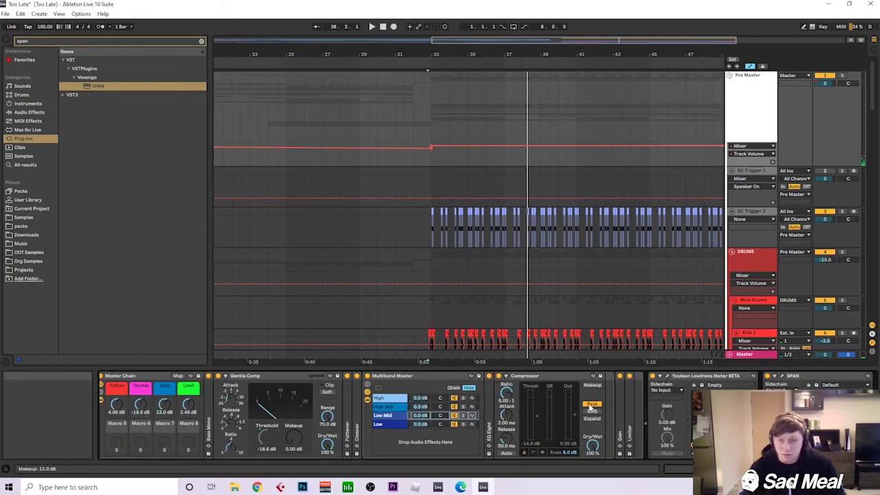